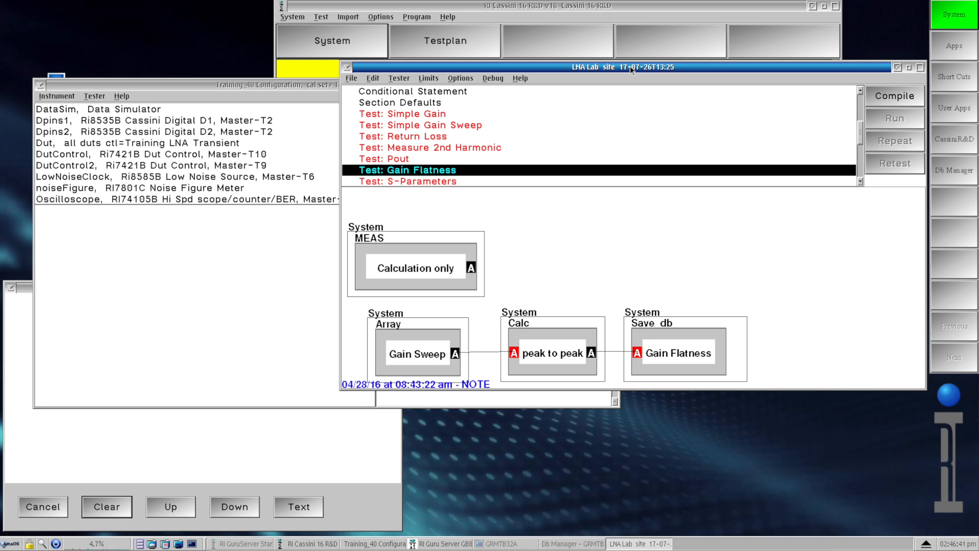
# - Create a new blank test plan from the test plan selector
pyautogui.click(317, 6)
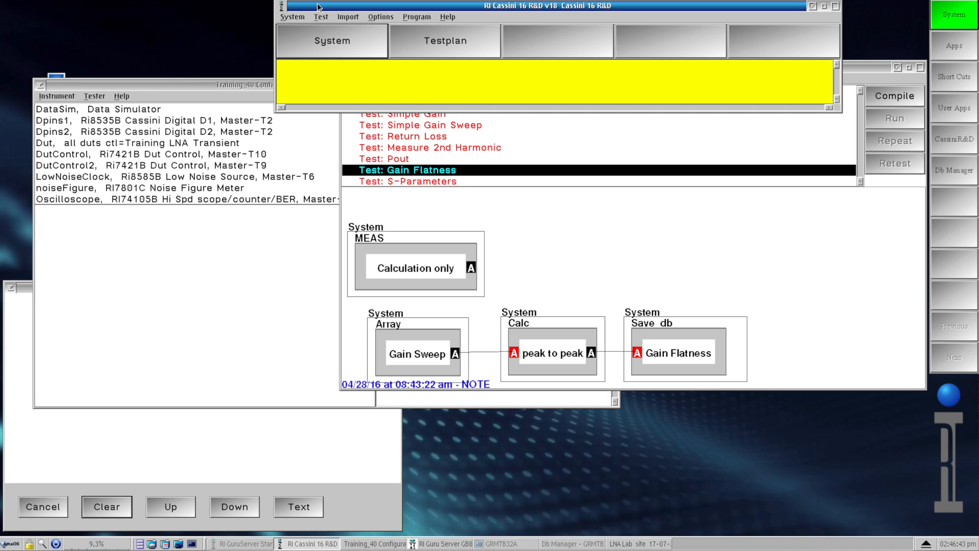
pyautogui.click(323, 19)
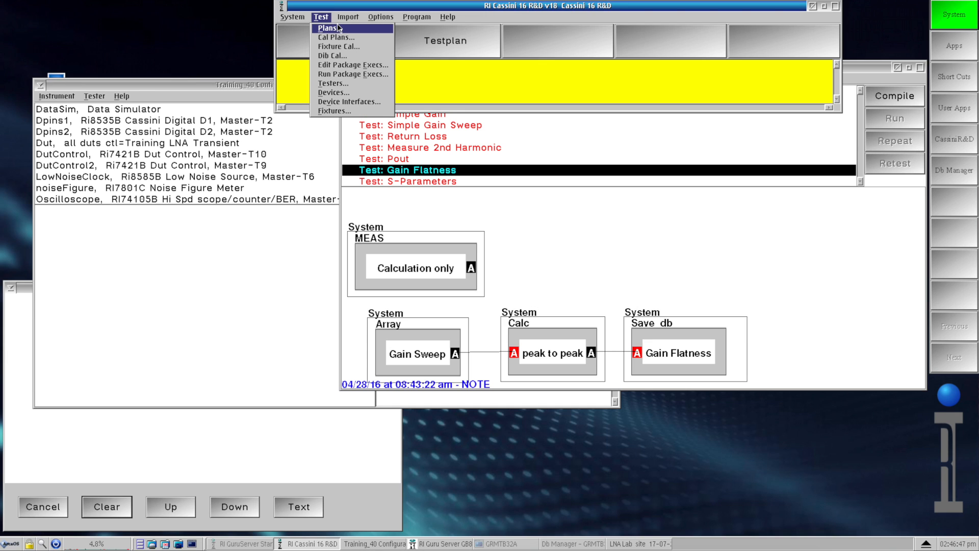
pyautogui.click(337, 29)
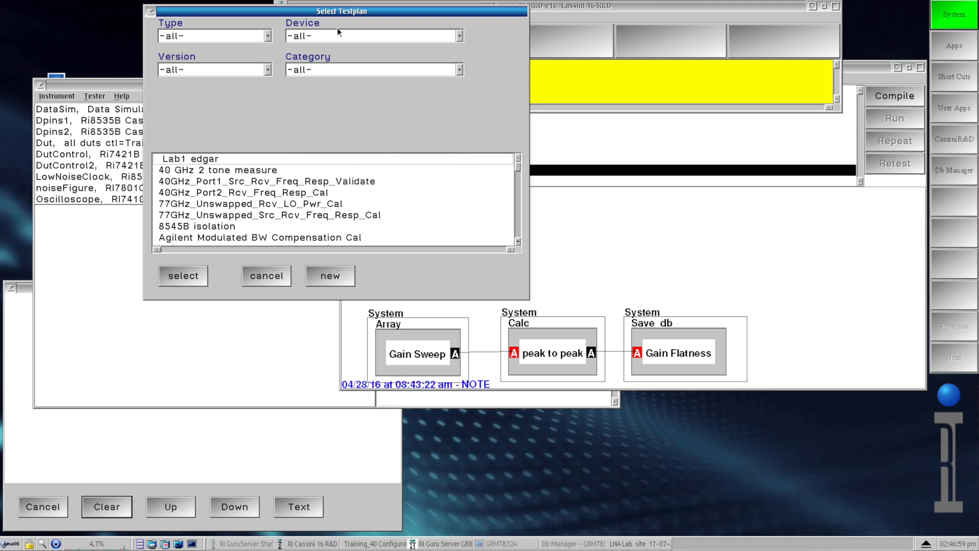
pyautogui.click(341, 276)
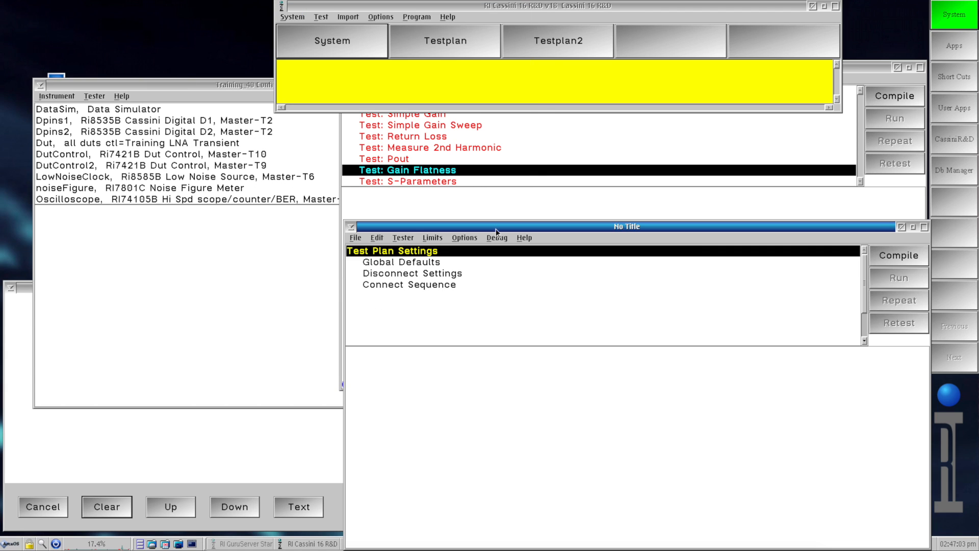
# - Add a test section titled Test to the new test plan
pyautogui.moveTo(518, 227); pyautogui.dragTo(485, 185)
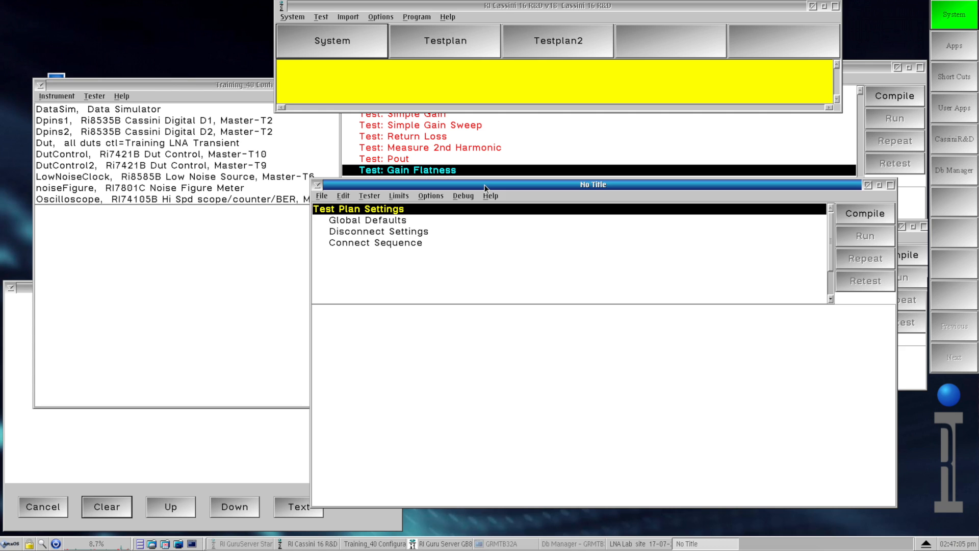
pyautogui.moveTo(437, 125); pyautogui.dragTo(409, 91)
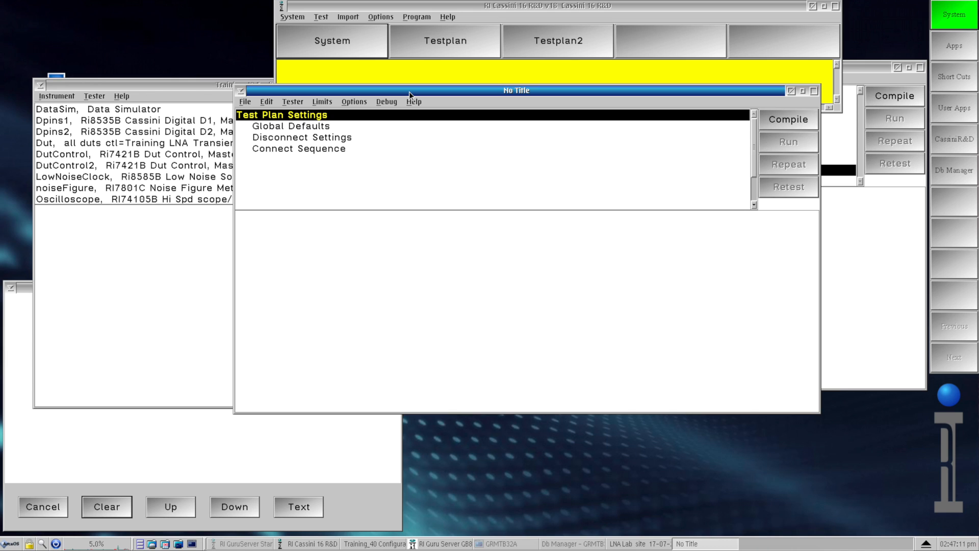
pyautogui.click(293, 101)
pyautogui.click(271, 102)
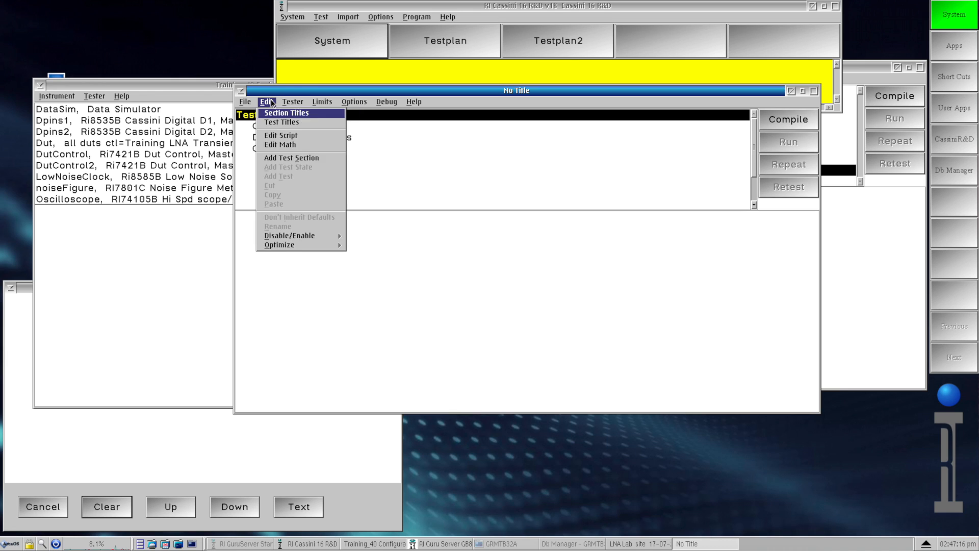
pyautogui.click(298, 158)
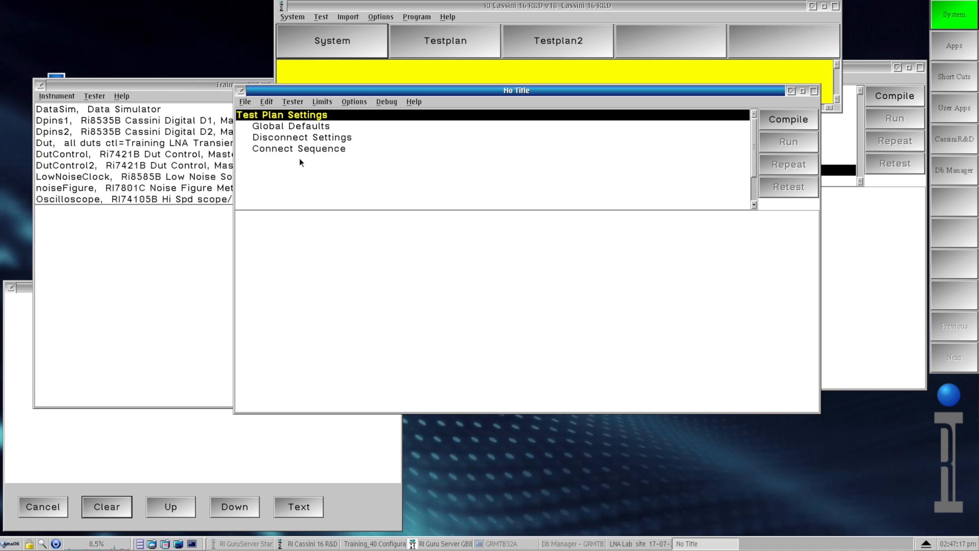
pyautogui.write('Test')
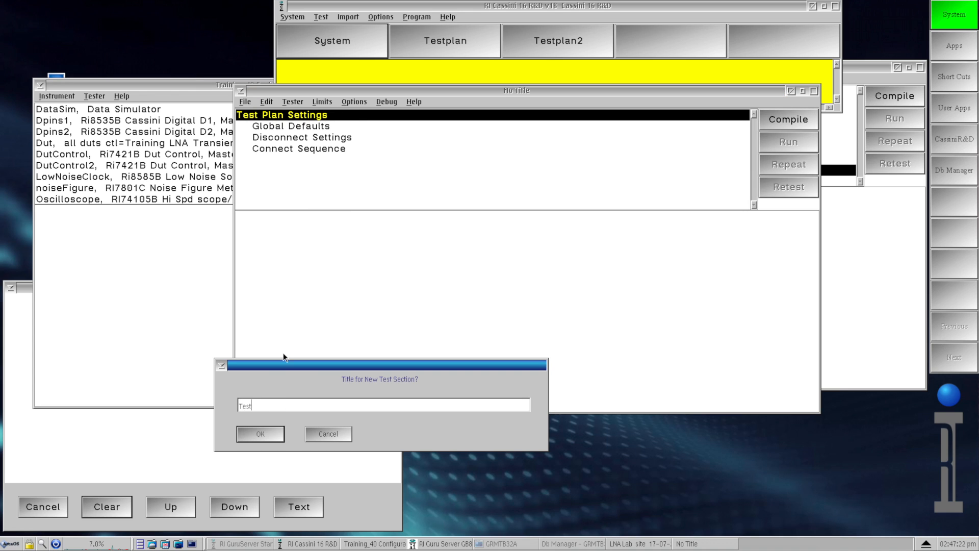
pyautogui.click(275, 433)
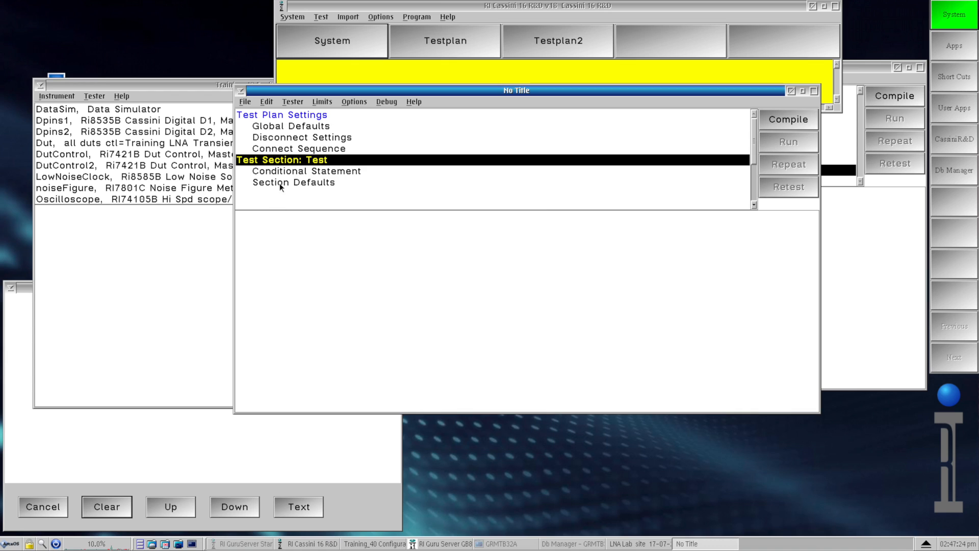
# - Add a test named Test inside the Test section
pyautogui.click(270, 101)
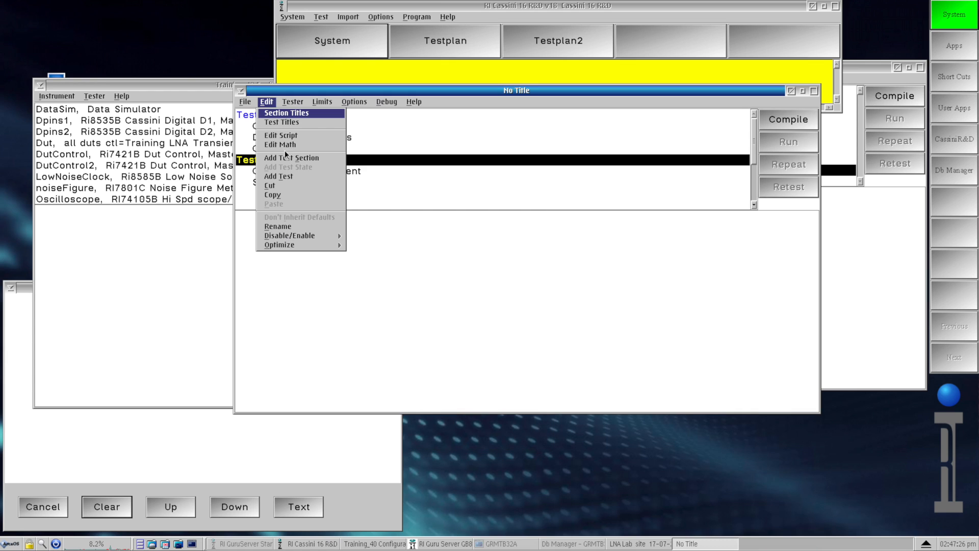
pyautogui.click(298, 177)
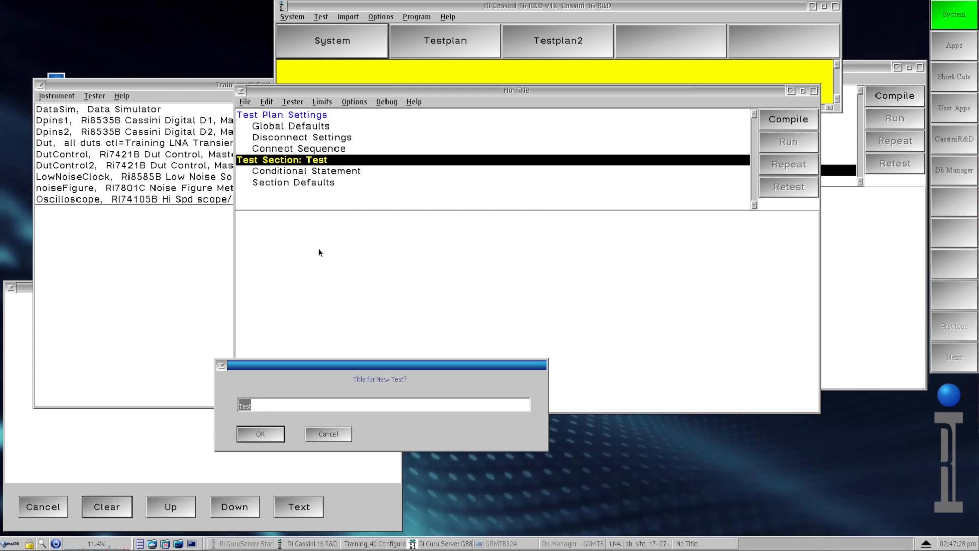
pyautogui.click(267, 438)
# - Place the DutControl Device Power 1 setting of Vcc 4 into the test's canvas
pyautogui.moveTo(458, 122); pyautogui.dragTo(173, 204)
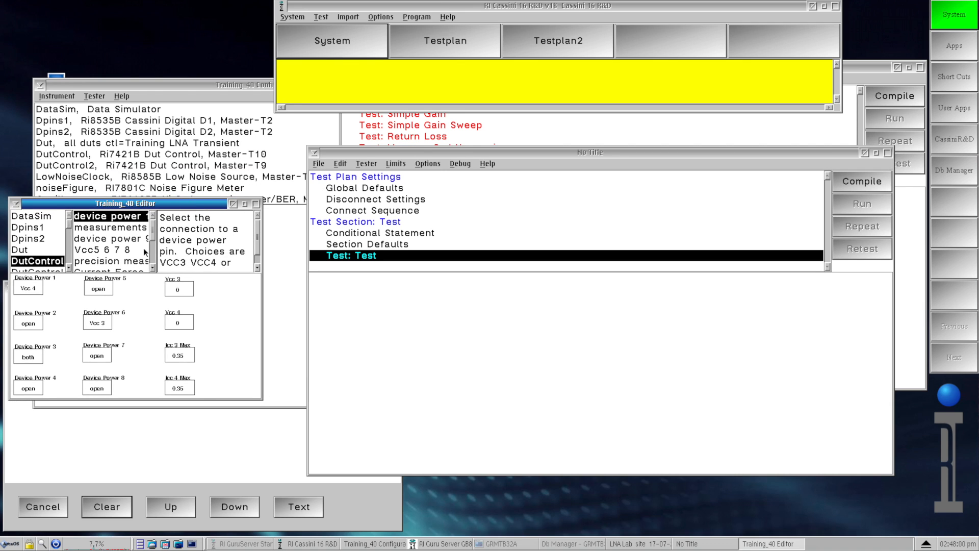
pyautogui.click(36, 288)
pyautogui.click(347, 300)
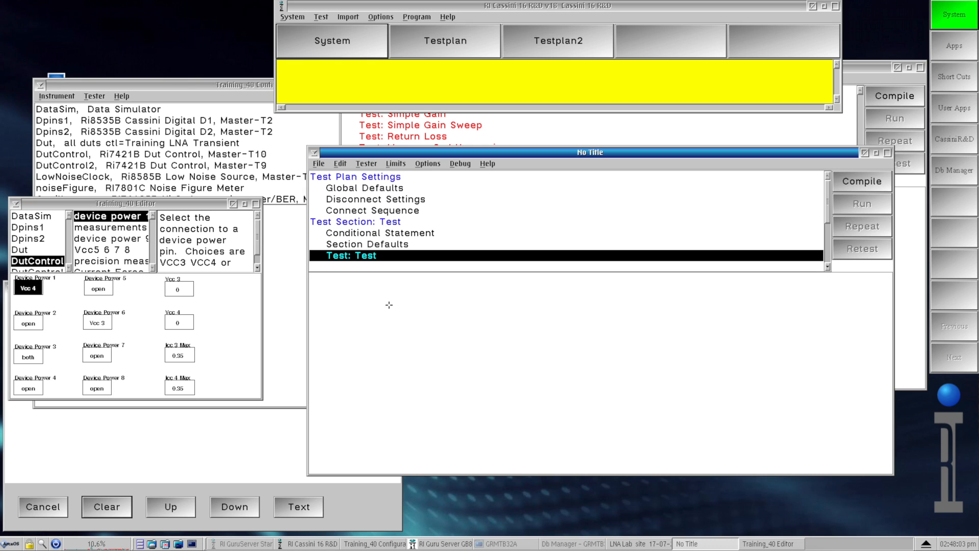
pyautogui.click(347, 299)
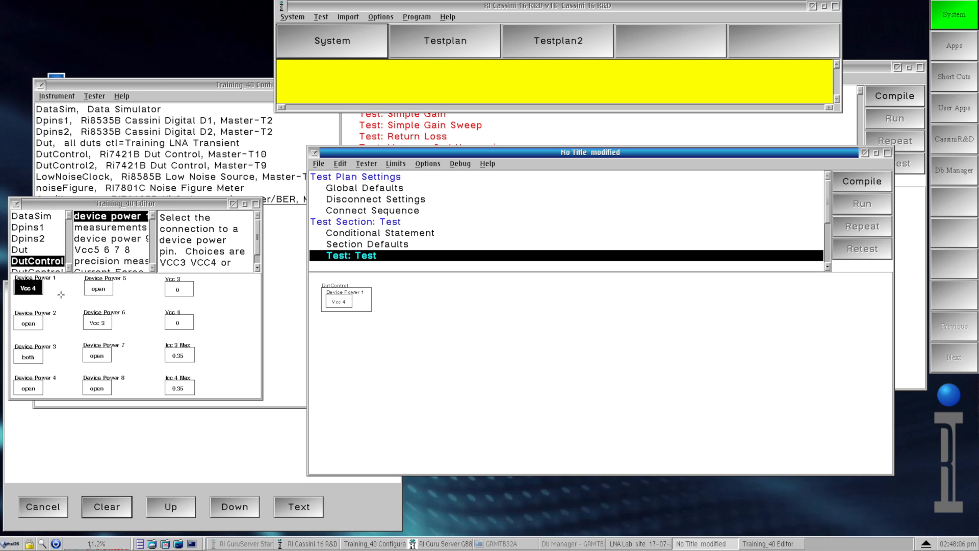
# - Place the DutControl Vcc 4 value setting below Device Power 1 and maximize the test canvas
pyautogui.click(37, 291)
pyautogui.click(168, 323)
pyautogui.click(411, 301)
pyautogui.click(413, 297)
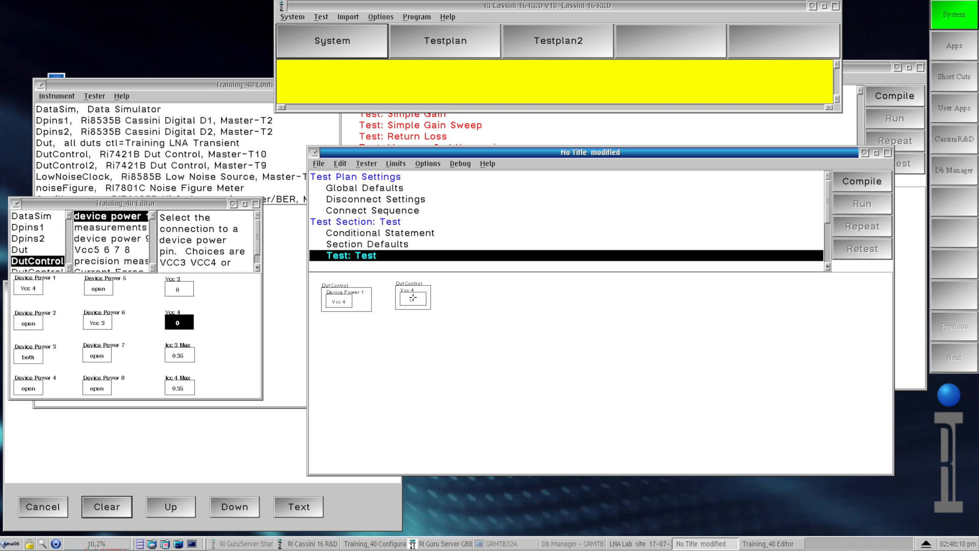
pyautogui.moveTo(413, 297); pyautogui.dragTo(363, 342)
pyautogui.rightClick(433, 332)
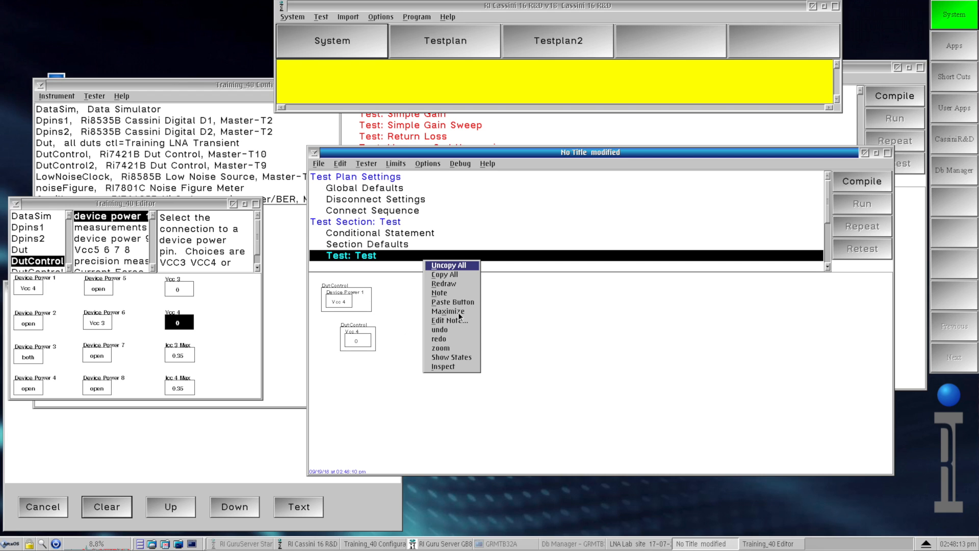
pyautogui.click(457, 312)
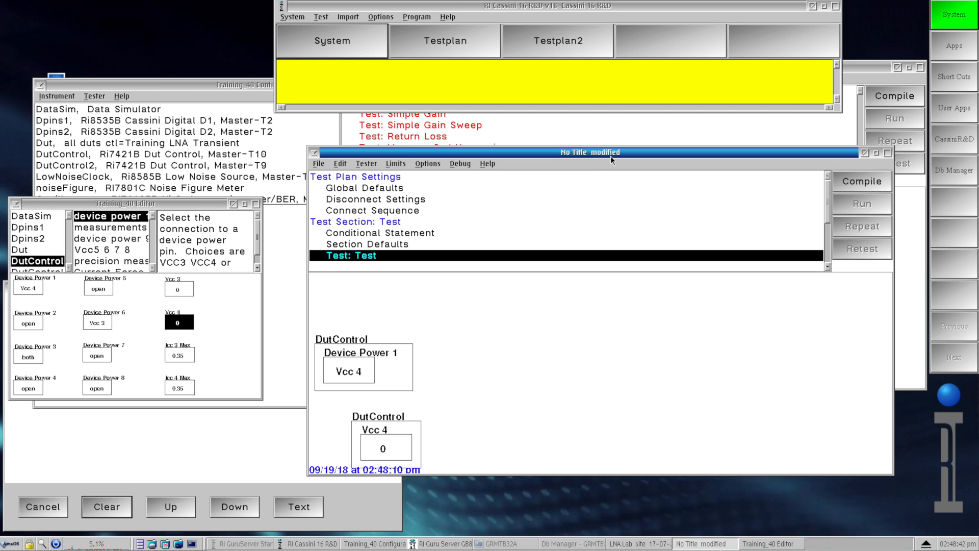
# - Add the DutControl Voltage measurement block from the measurements group to the test
pyautogui.click(176, 324)
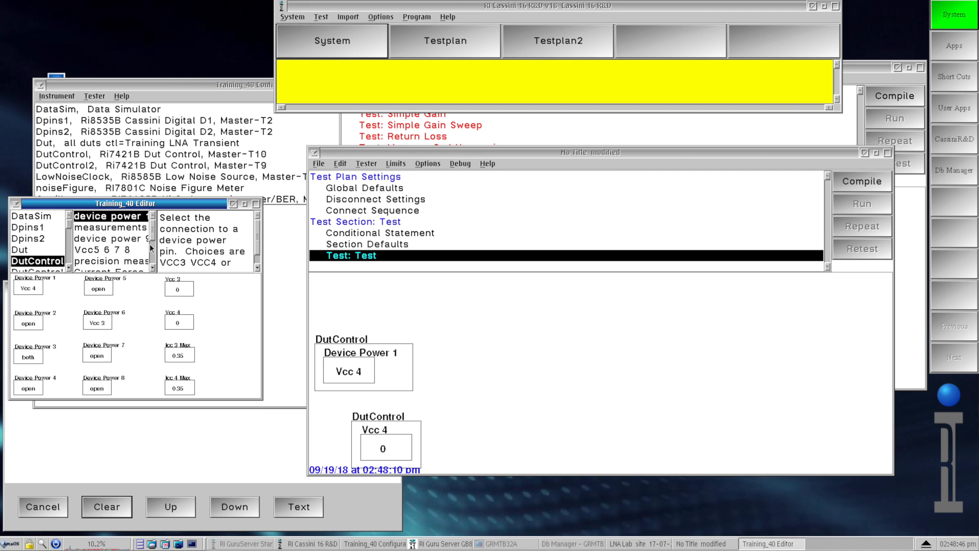
pyautogui.click(135, 227)
pyautogui.click(39, 301)
pyautogui.click(645, 381)
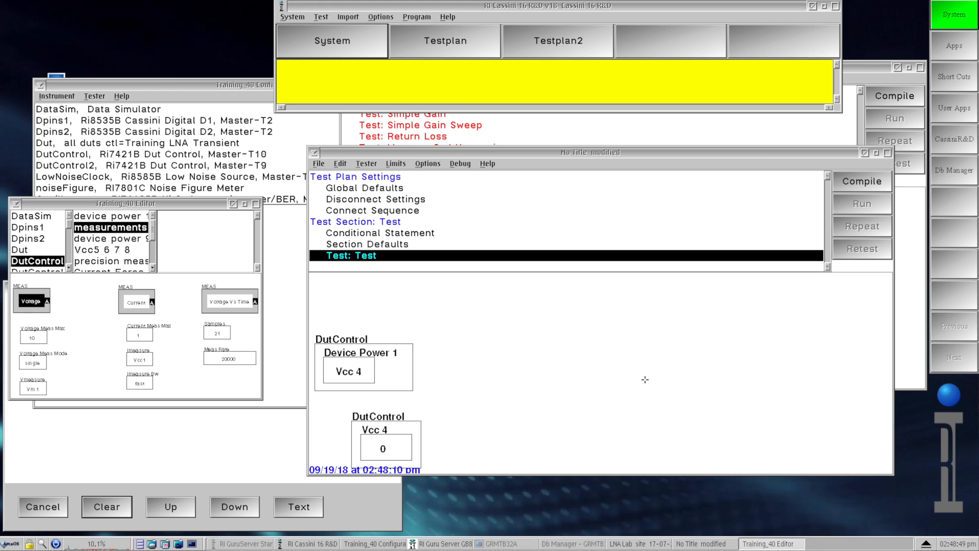
pyautogui.click(577, 329)
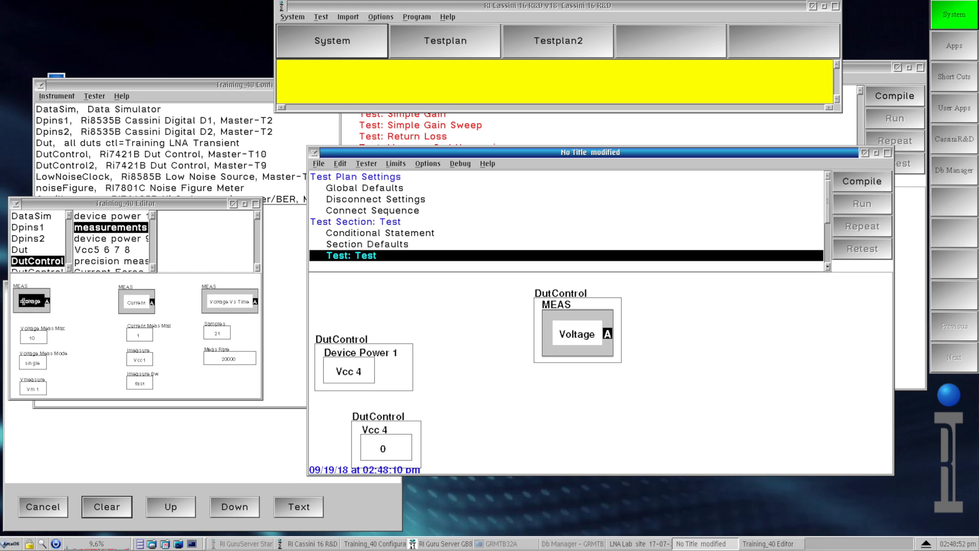
# - Add the Voltage Meas Max, Voltage Meas Mode and Vmeasure parameters to the test
pyautogui.click(23, 301)
pyautogui.click(31, 337)
pyautogui.click(27, 363)
pyautogui.click(31, 389)
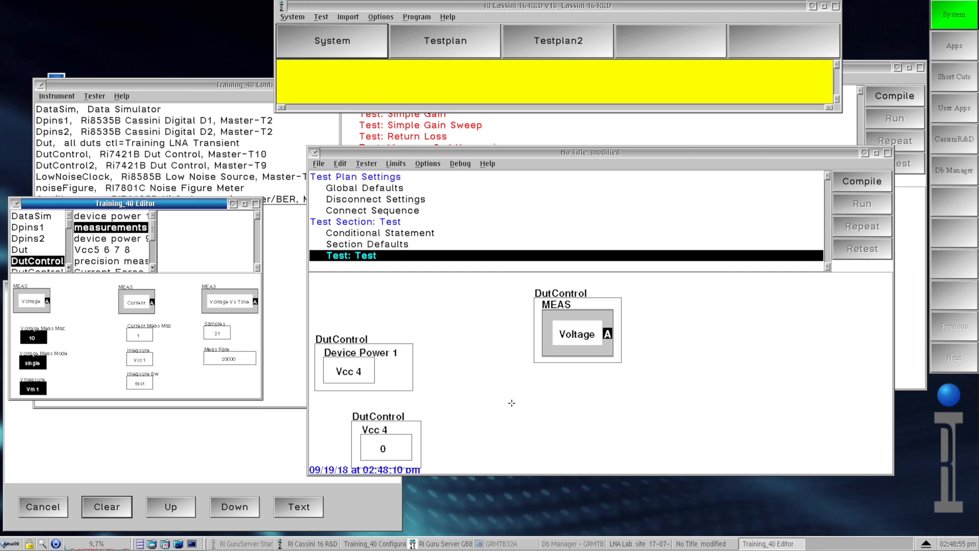
pyautogui.click(637, 424)
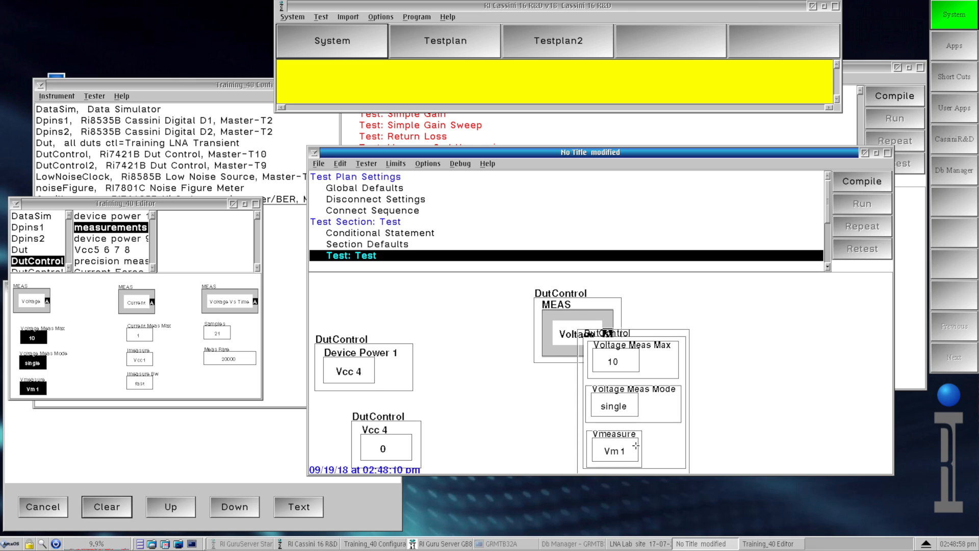
# - Rearrange the blocks and set the Vcc 4 value to 10
pyautogui.moveTo(335, 332); pyautogui.dragTo(376, 311)
pyautogui.click(375, 411)
pyautogui.moveTo(374, 412); pyautogui.dragTo(407, 391)
pyautogui.click(407, 391)
pyautogui.write('10')
pyautogui.press('Return')
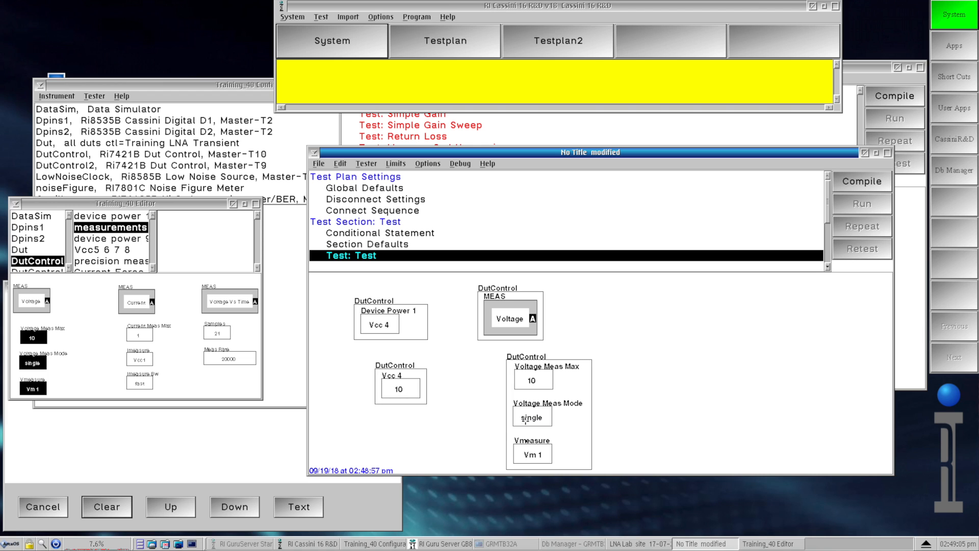
# - Set the Vmeasure parameter to Vcc4 and shift its parameter block left
pyautogui.click(534, 450)
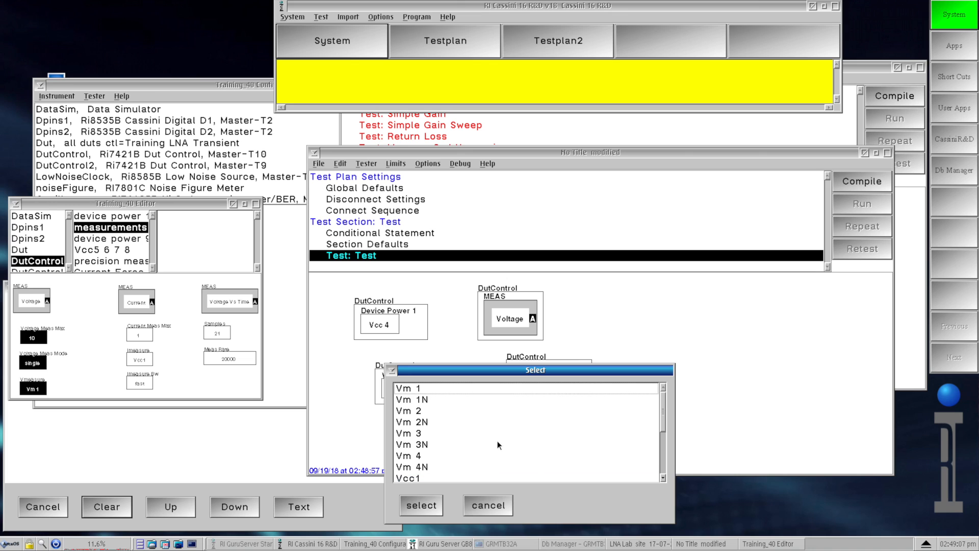
pyautogui.click(660, 446)
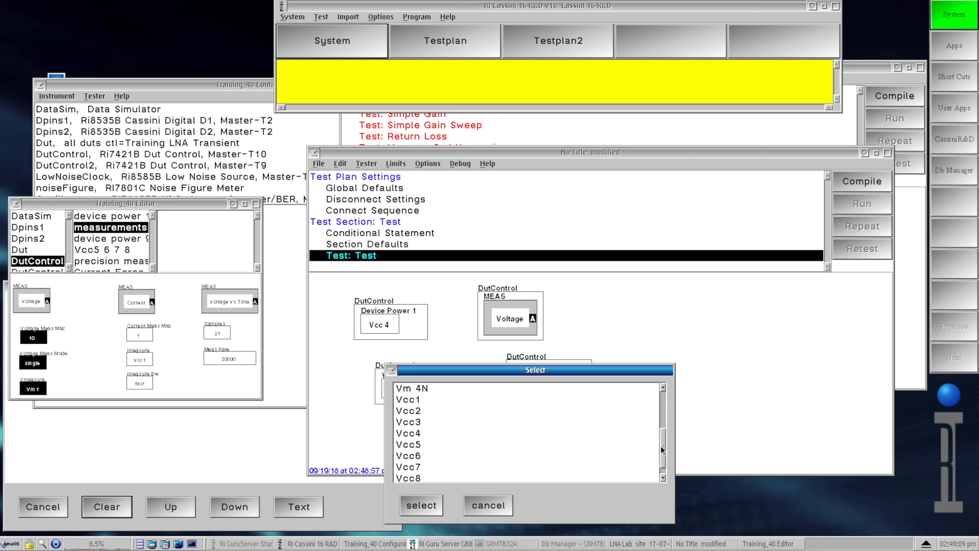
pyautogui.click(440, 432)
pyautogui.click(430, 504)
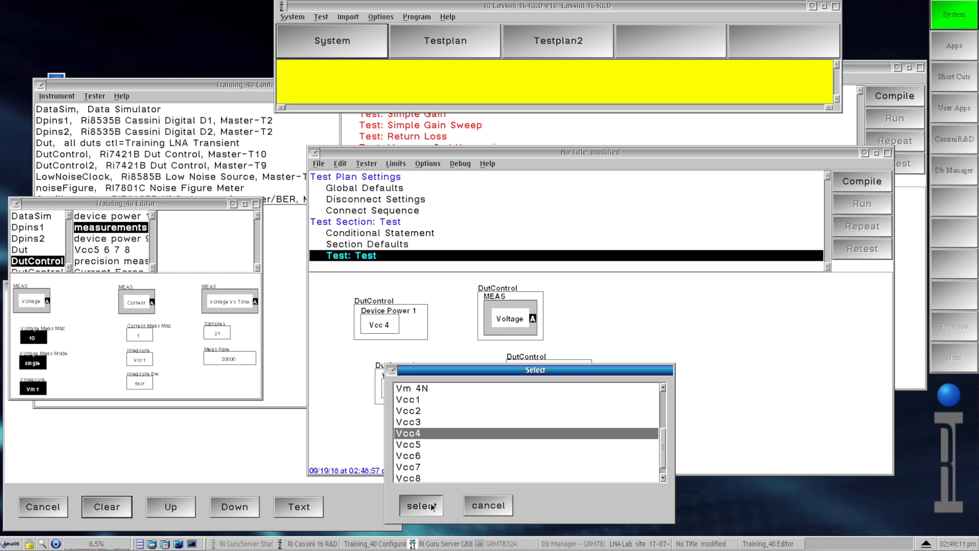
pyautogui.moveTo(568, 393); pyautogui.dragTo(537, 391)
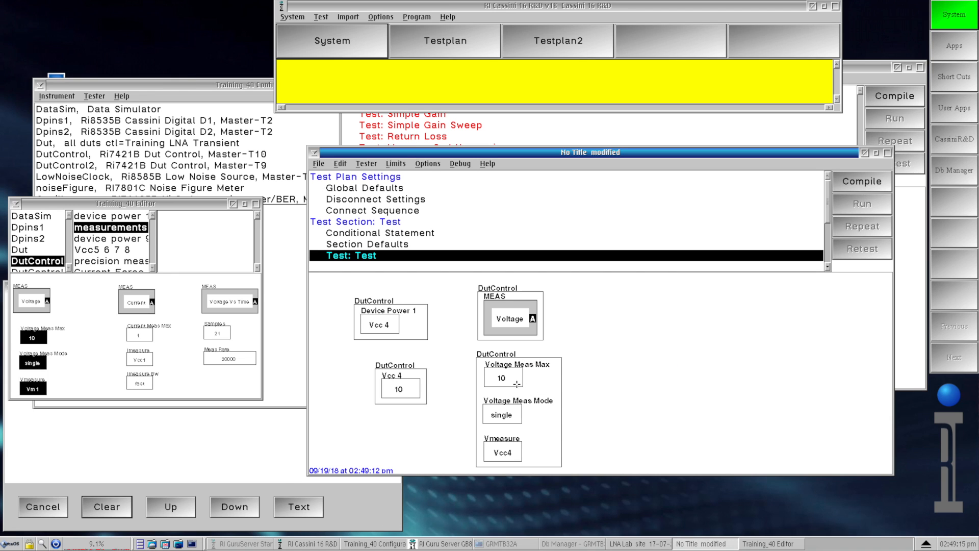
# - Set Voltage Meas Max to 11
pyautogui.doubleClick(515, 385)
pyautogui.write('11')
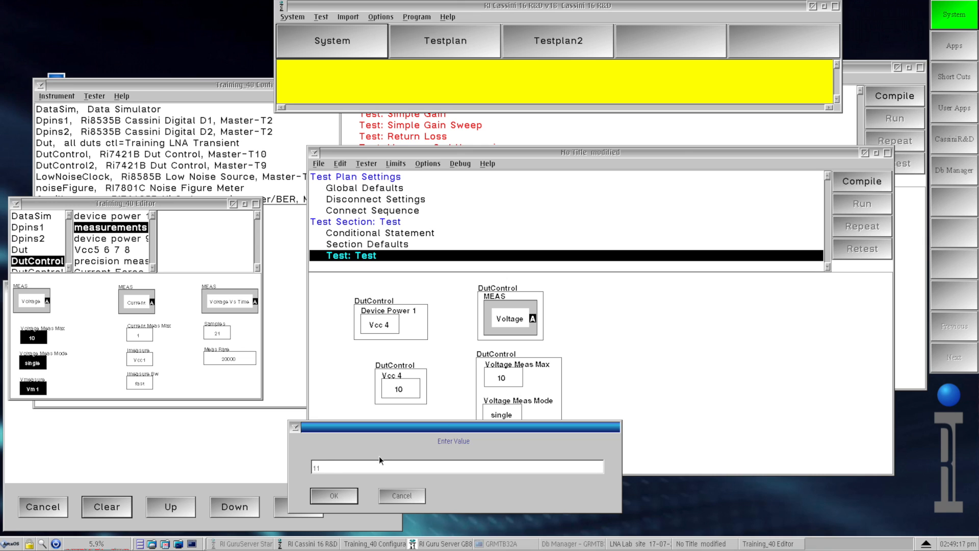
pyautogui.click(352, 497)
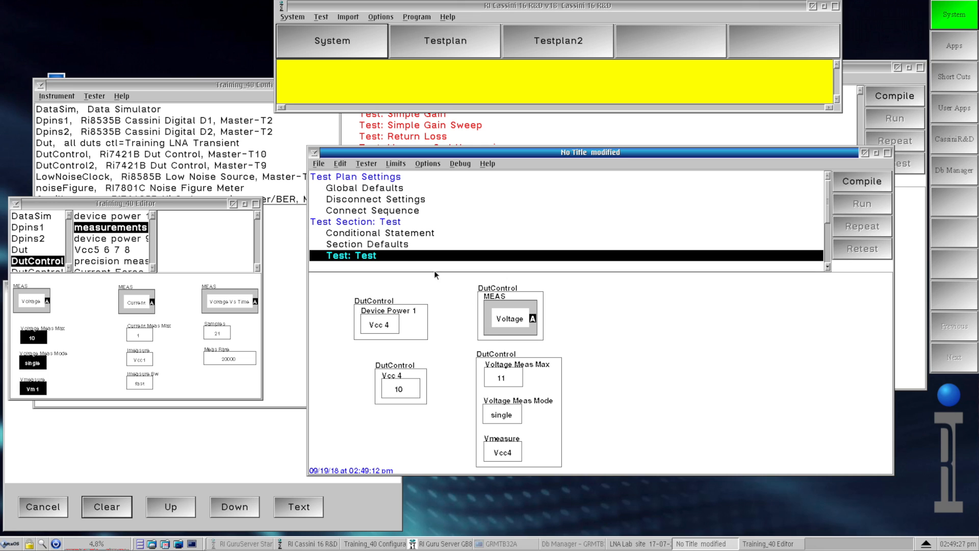
# - Open the Save Testplan dialog and enter Example1 as the title
pyautogui.click(322, 164)
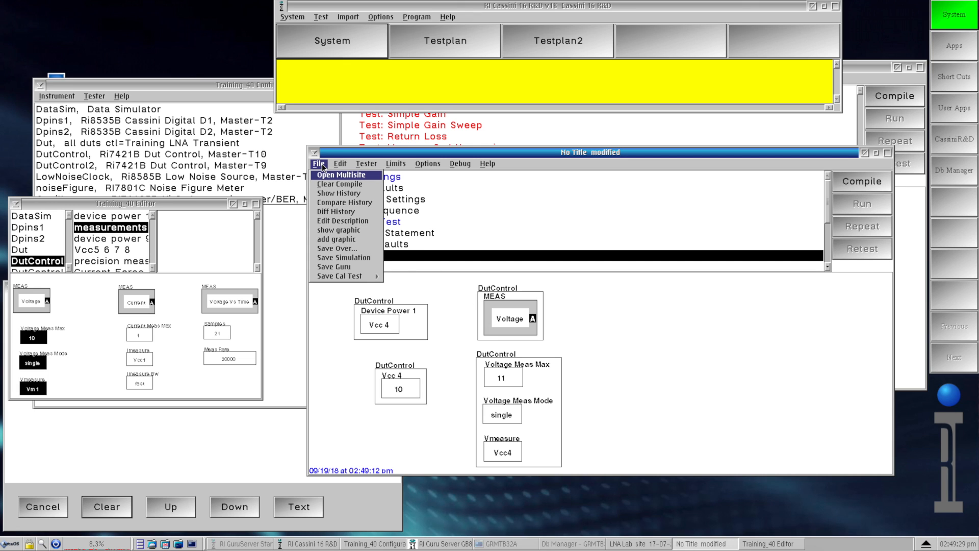
pyautogui.click(355, 267)
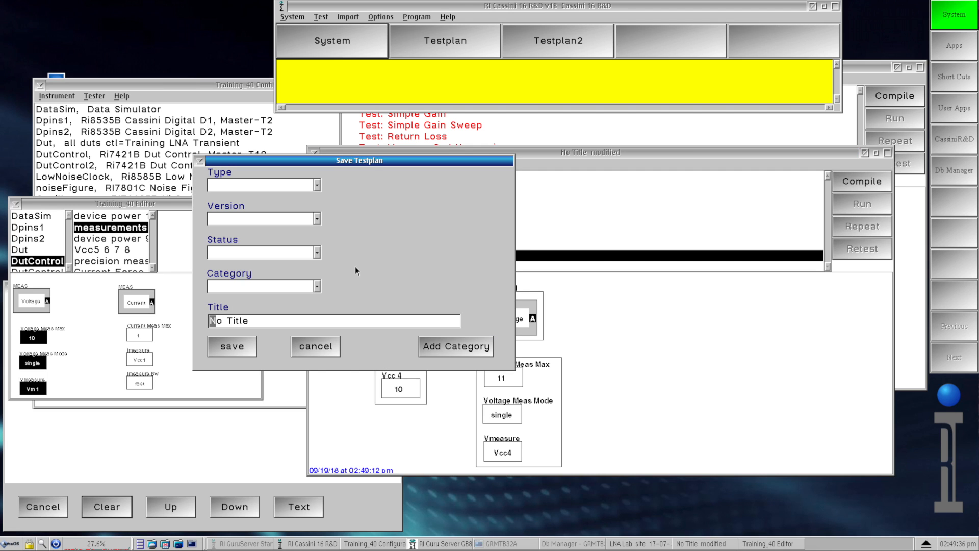
pyautogui.moveTo(249, 321); pyautogui.dragTo(200, 322)
pyautogui.write('Example1')
# - Set the testplan's Type to Demo
pyautogui.click(317, 186)
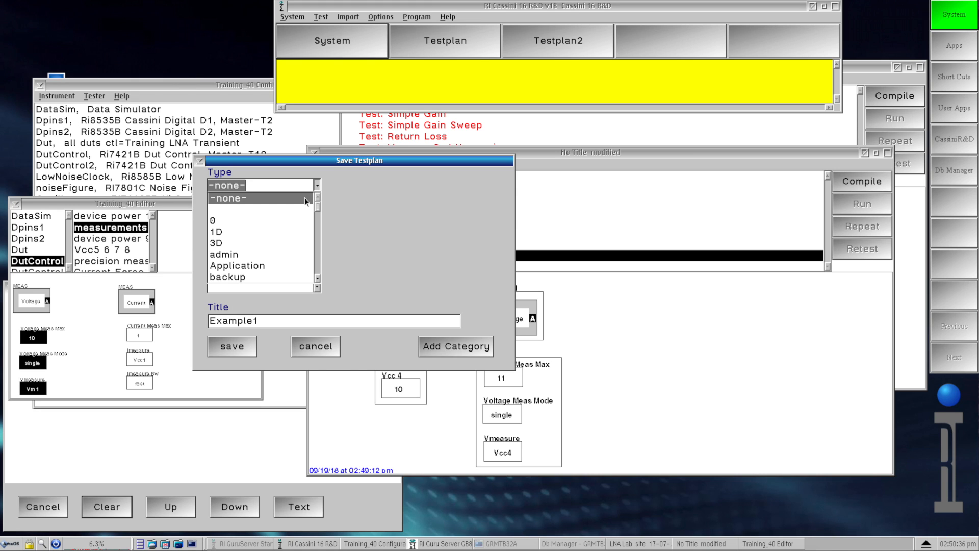
pyautogui.moveTo(283, 185); pyautogui.dragTo(194, 183)
pyautogui.write('Example')
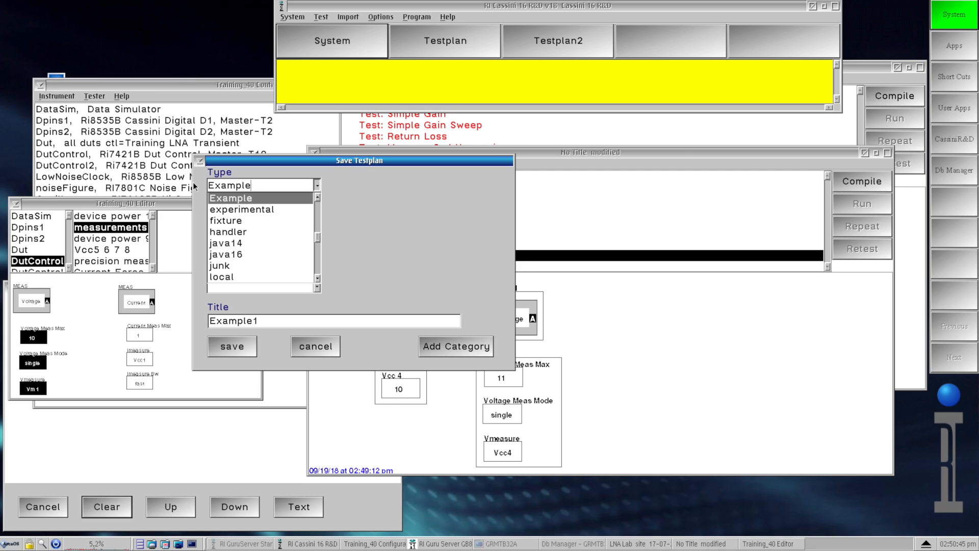
pyautogui.write('55')
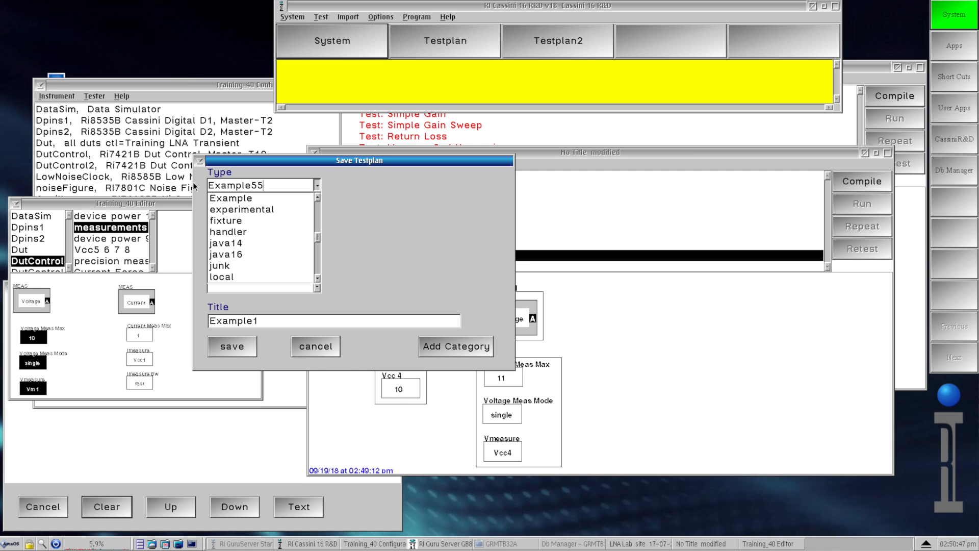
pyautogui.hotkey('shift', 'Left')
pyautogui.hotkey('shift', 'Left')
pyautogui.hotkey('shift', 'Left')
pyautogui.hotkey('shift', 'Left')
pyautogui.hotkey('shift', 'Left')
pyautogui.hotkey('shift', 'Left')
pyautogui.hotkey('shift', 'Left')
pyautogui.hotkey('shift', 'Left')
pyautogui.hotkey('shift', 'Left')
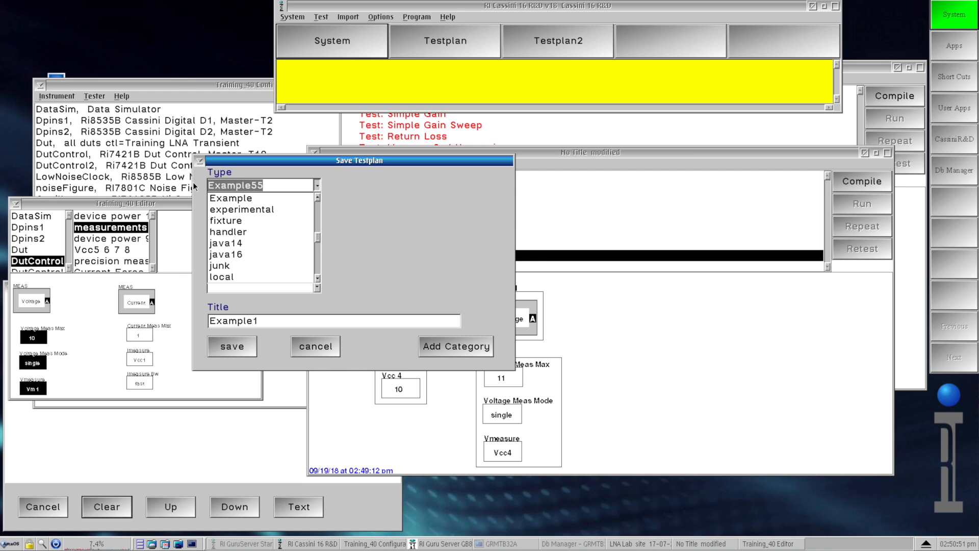
pyautogui.press('BackSpace')
pyautogui.write('d')
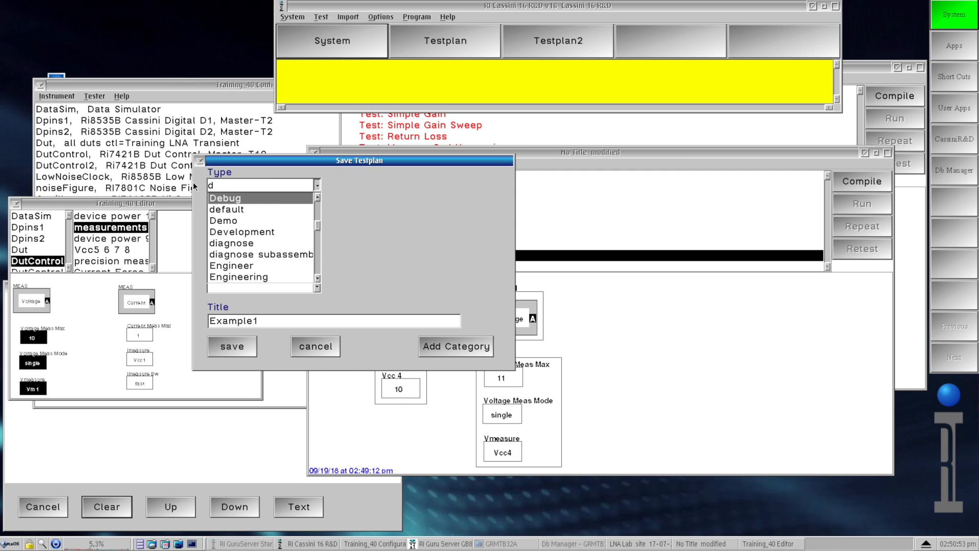
pyautogui.press('BackSpace')
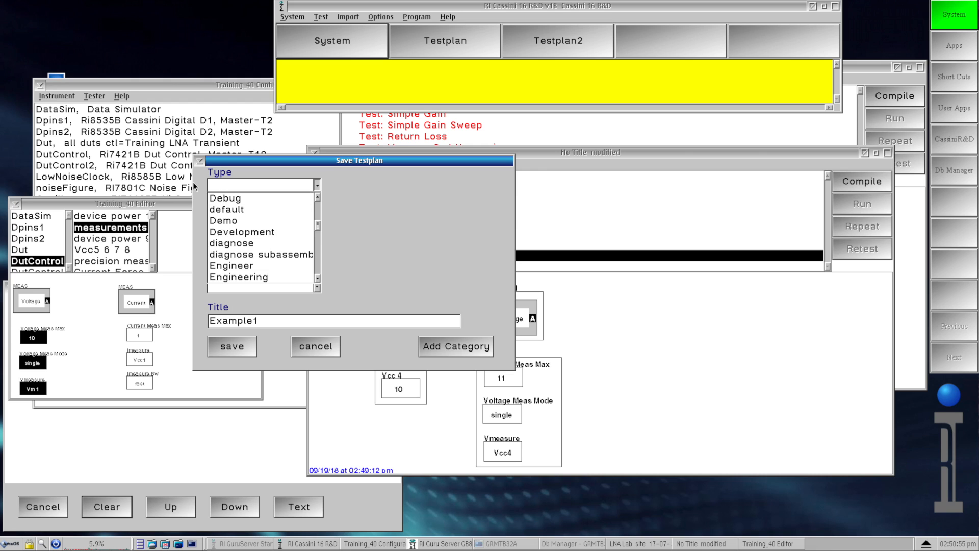
pyautogui.write('f')
pyautogui.press('BackSpace')
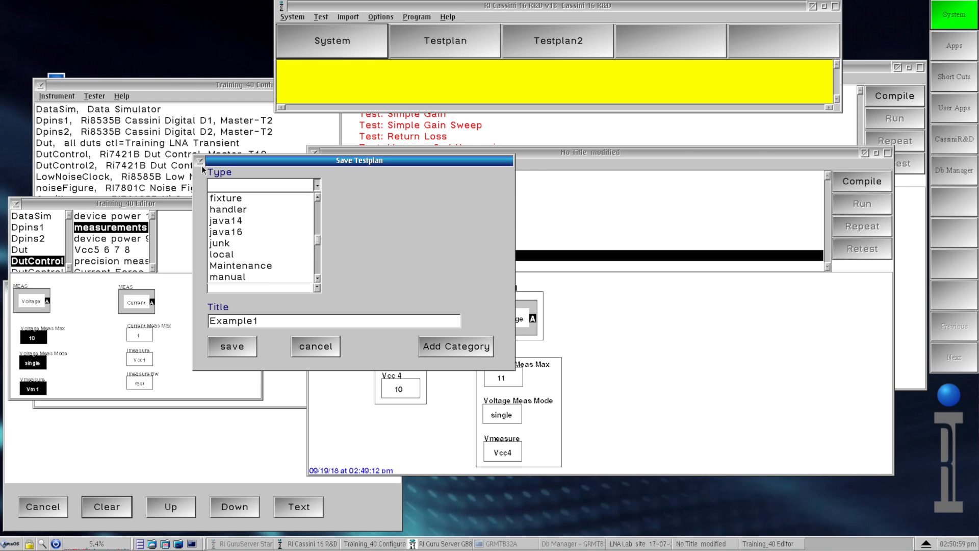
pyautogui.write('d')
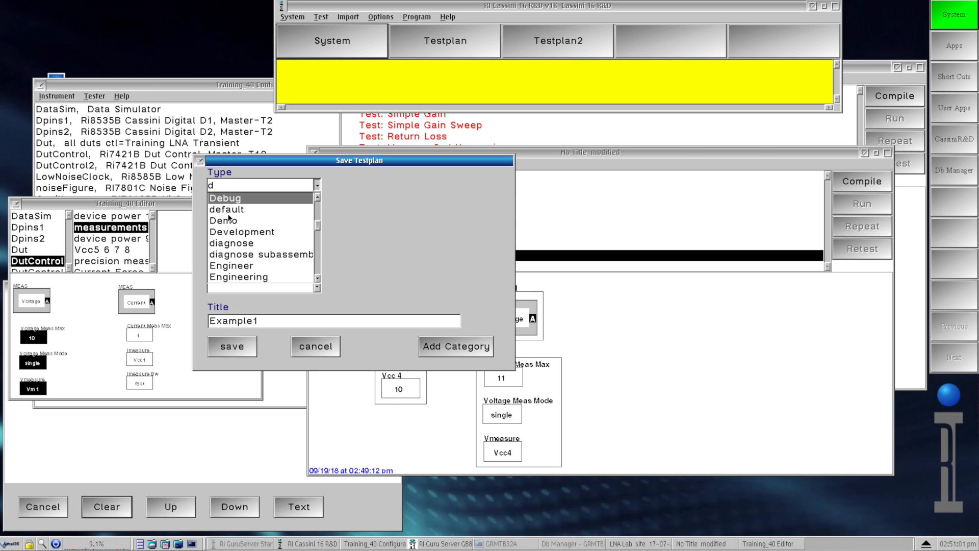
pyautogui.click(233, 221)
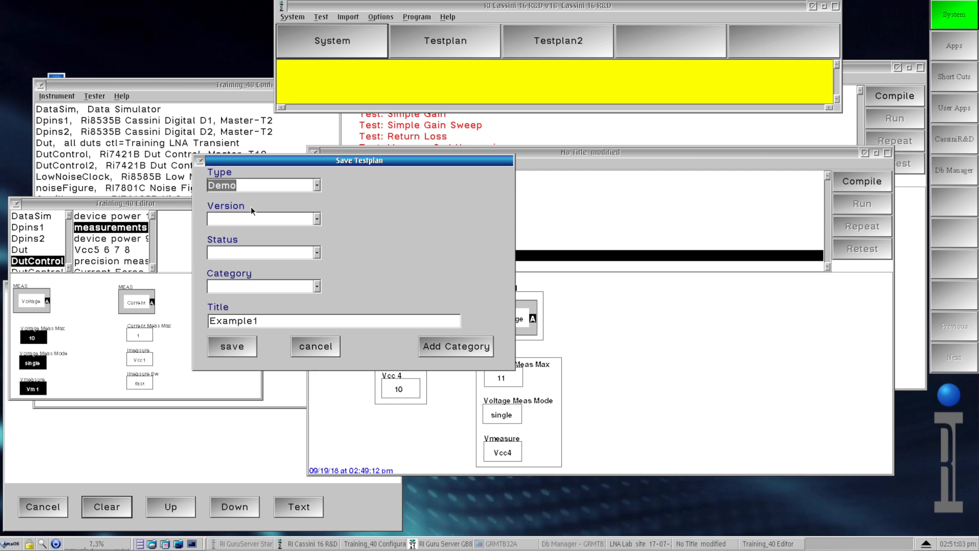
# - Set the Version to 0 and the Status to alpha
pyautogui.click(316, 219)
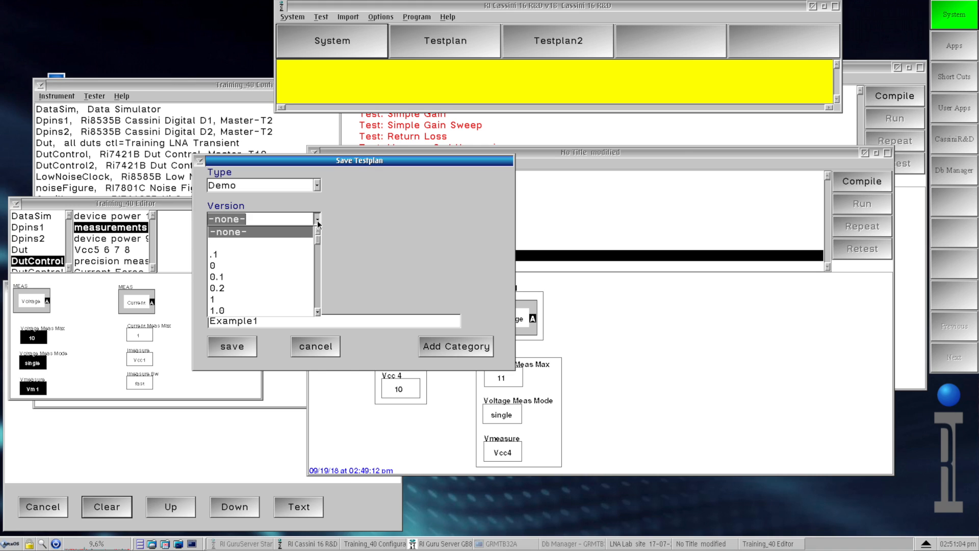
pyautogui.click(230, 263)
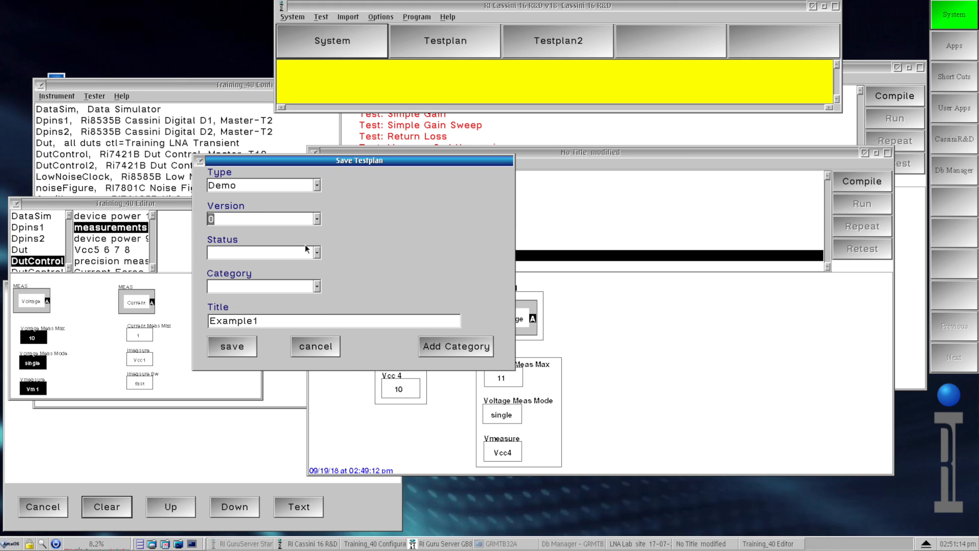
pyautogui.click(317, 253)
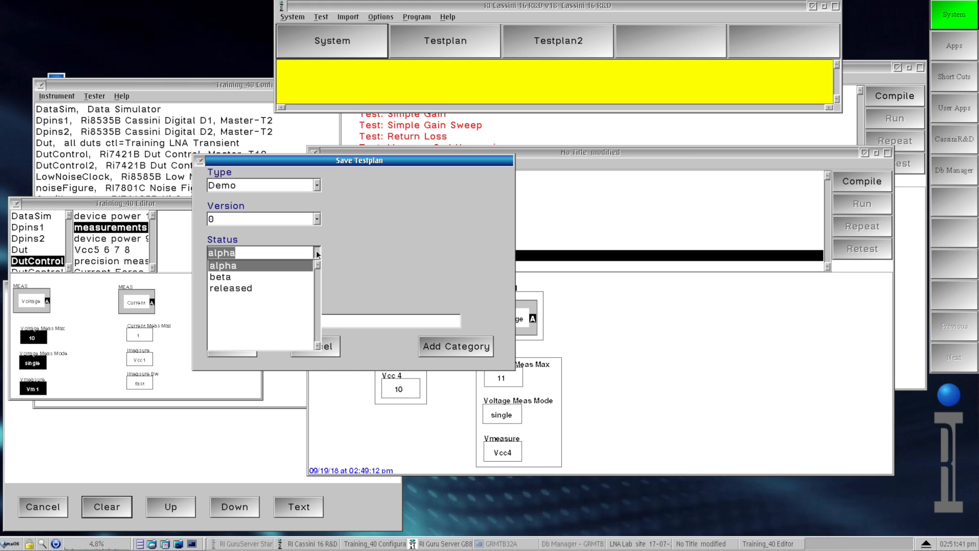
pyautogui.click(271, 262)
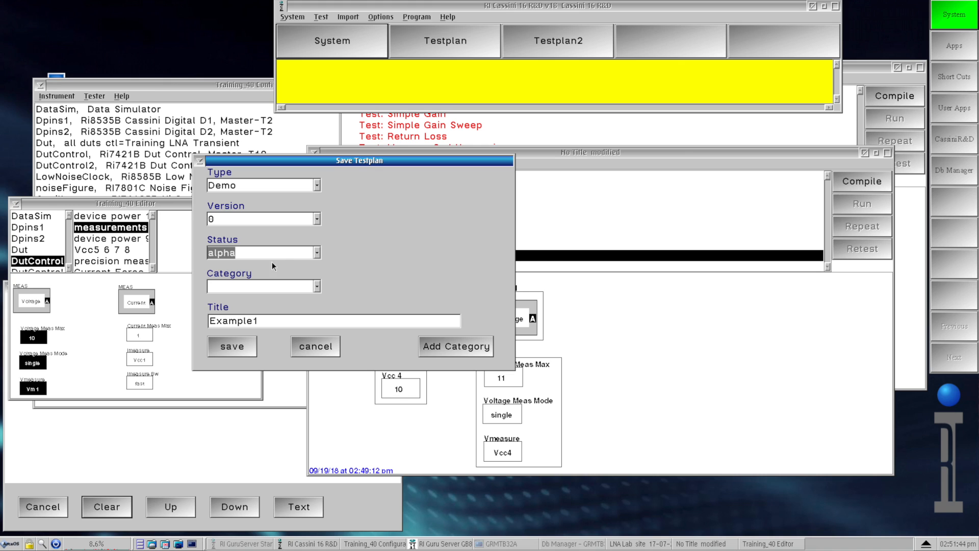
# - Add a new testplan category named Web Video
pyautogui.click(317, 288)
pyautogui.moveTo(316, 305)
pyautogui.mouseDown()
pyautogui.moveTo(316, 340)
pyautogui.moveTo(313, 294)
pyautogui.mouseUp()
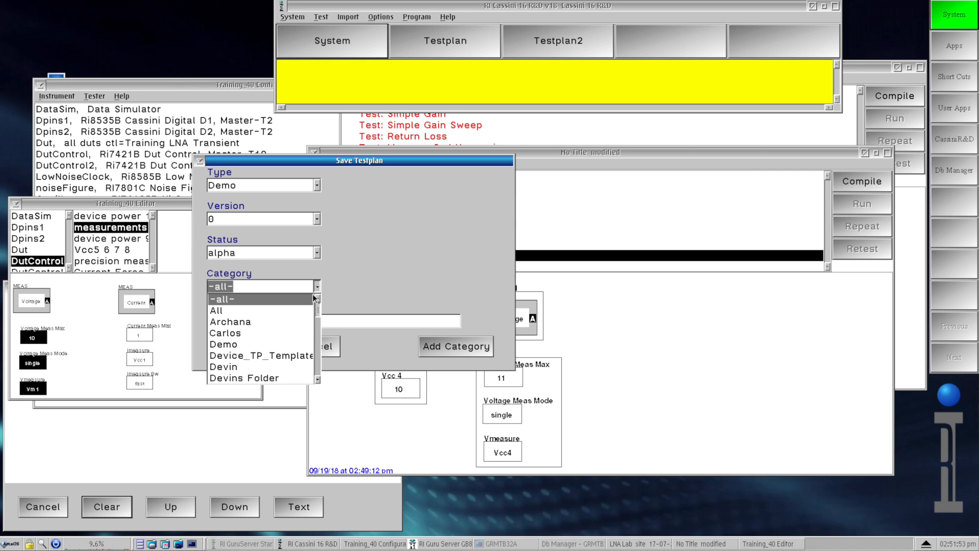
pyautogui.click(317, 287)
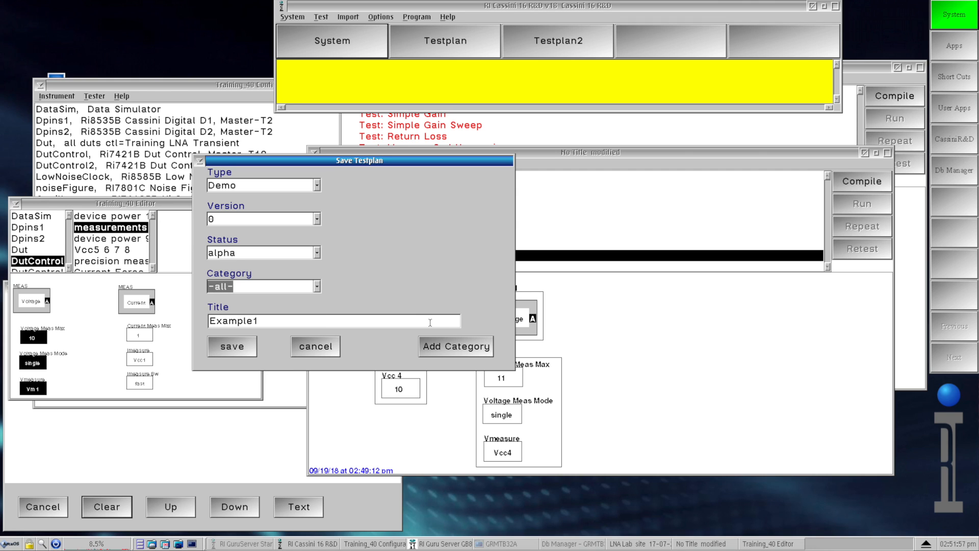
pyautogui.click(445, 347)
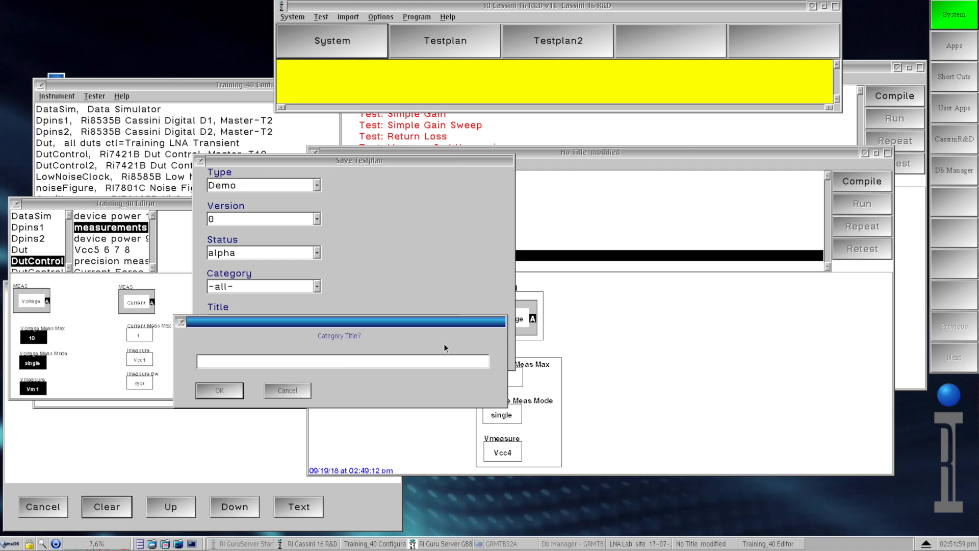
pyautogui.write('Web Video')
pyautogui.click(226, 387)
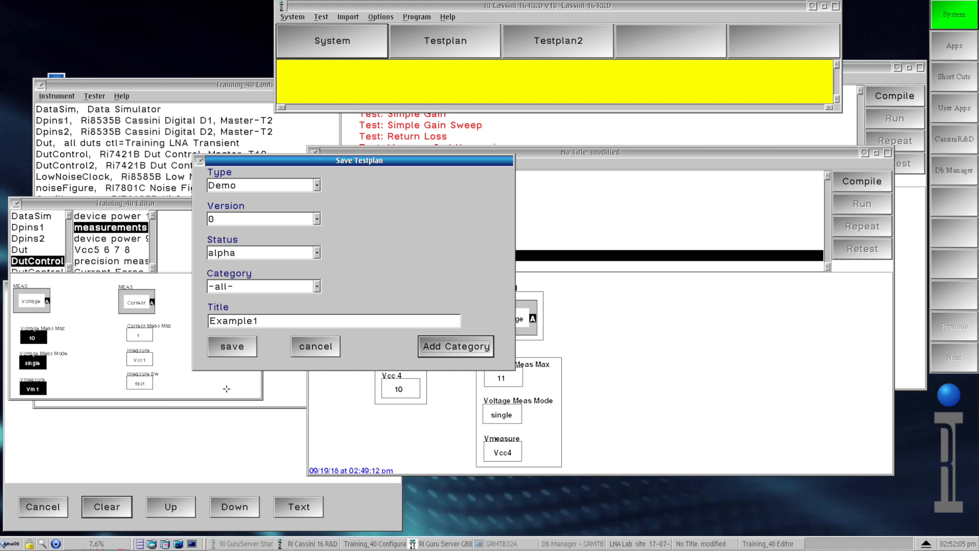
# - Choose Web Video as the Category and save the testplan
pyautogui.click(317, 285)
pyautogui.press('End')
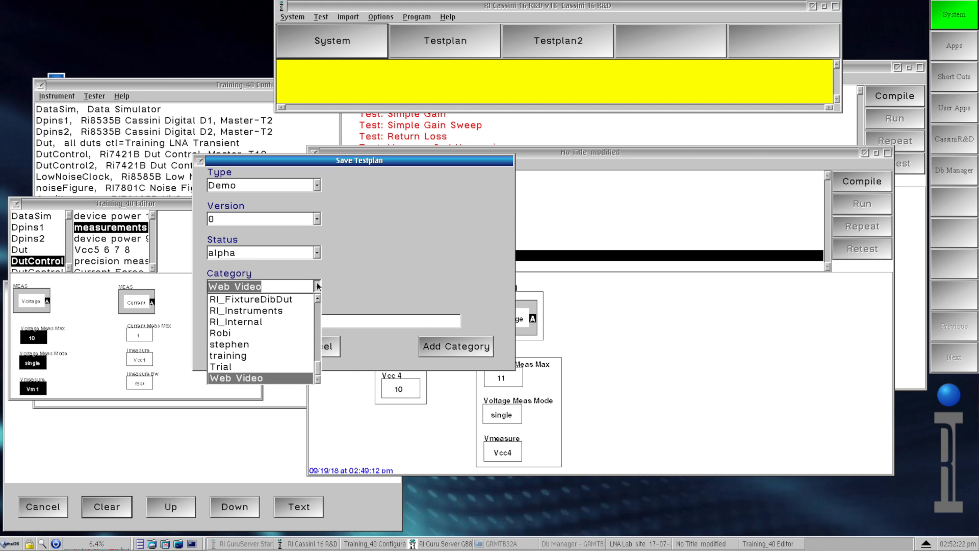
pyautogui.click(263, 375)
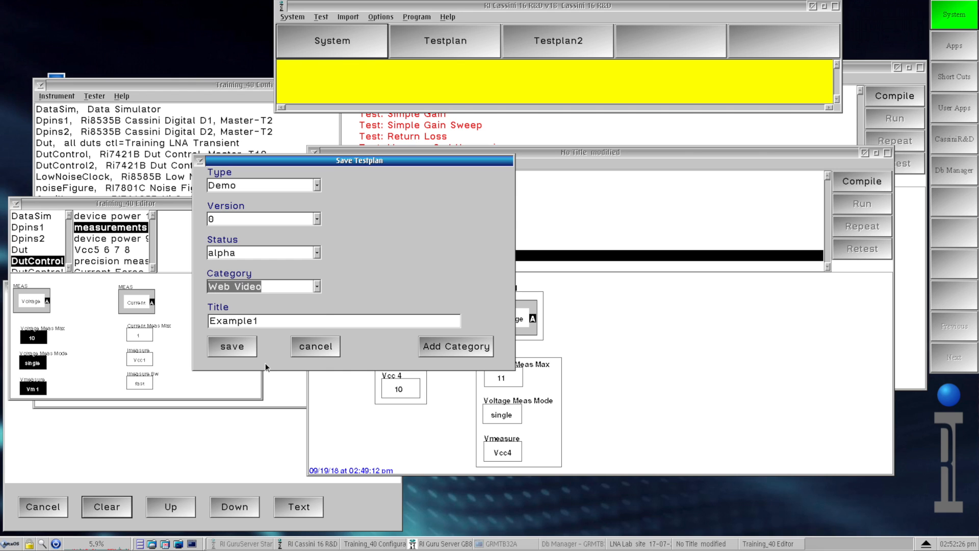
pyautogui.click(232, 347)
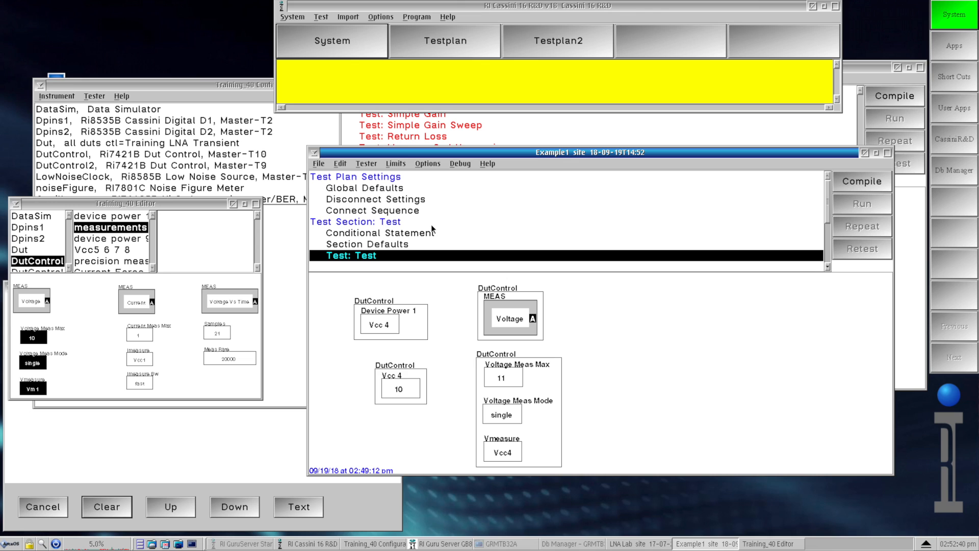
# - Copy the Test Section and paste a duplicate of it below
pyautogui.click(405, 222)
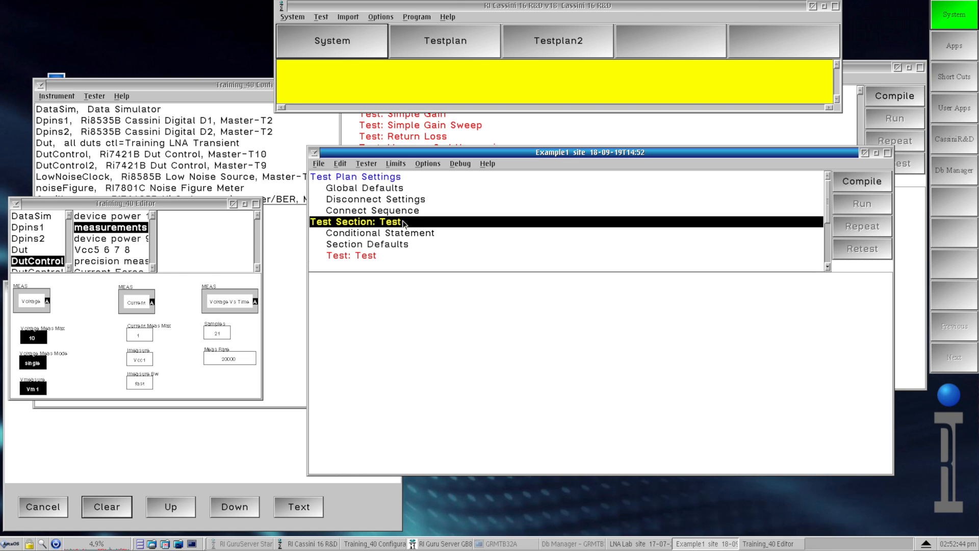
pyautogui.rightClick(402, 222)
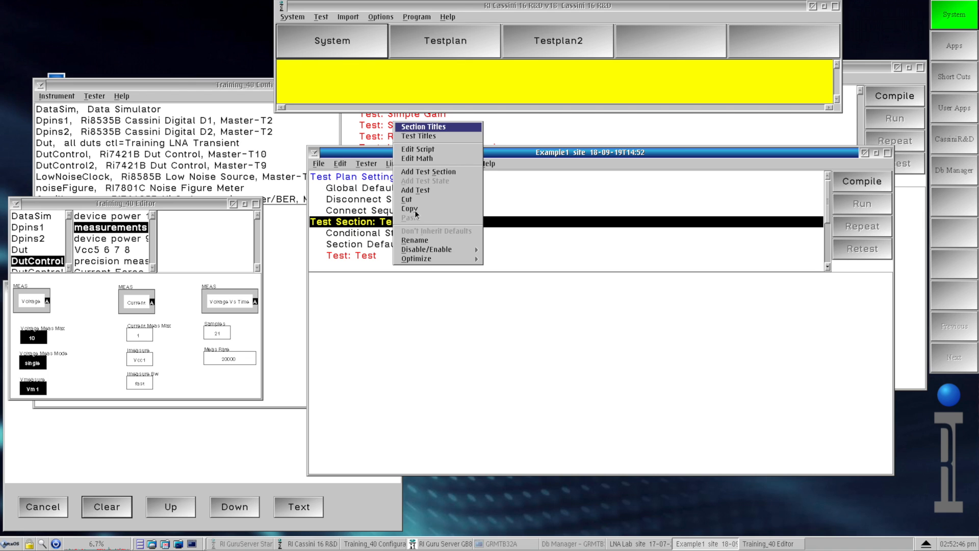
pyautogui.click(414, 209)
pyautogui.rightClick(408, 219)
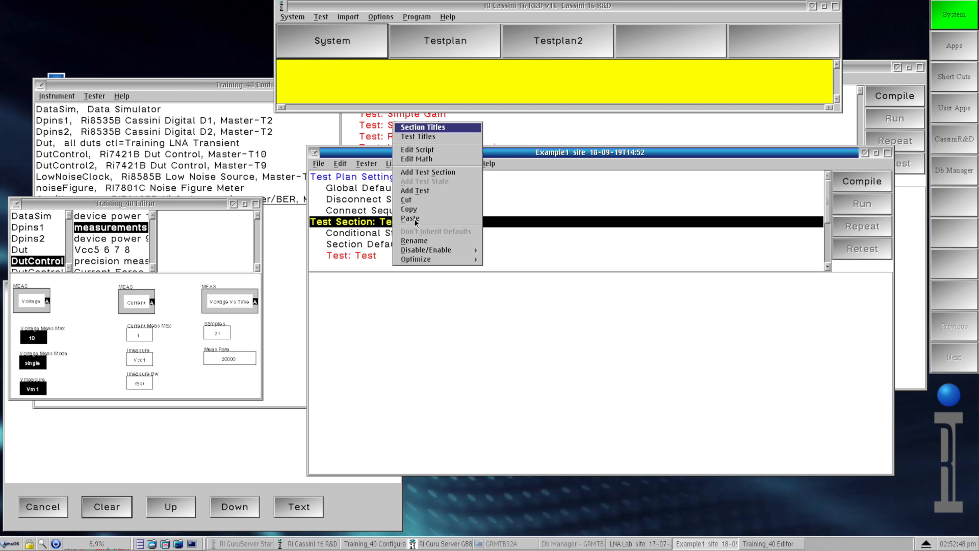
pyautogui.click(415, 218)
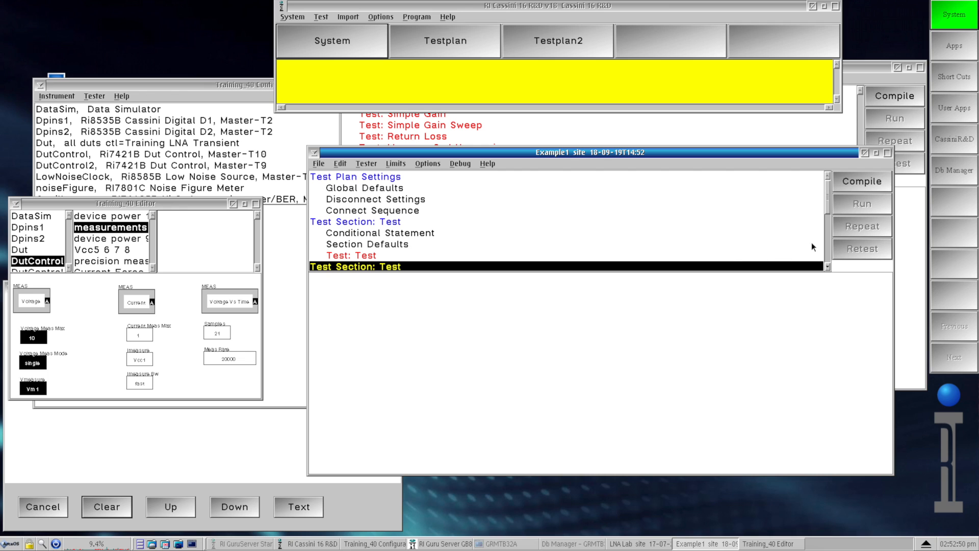
# - In the duplicated section's test, set the Vmeasure parameter to Vcc1
pyautogui.click(827, 227)
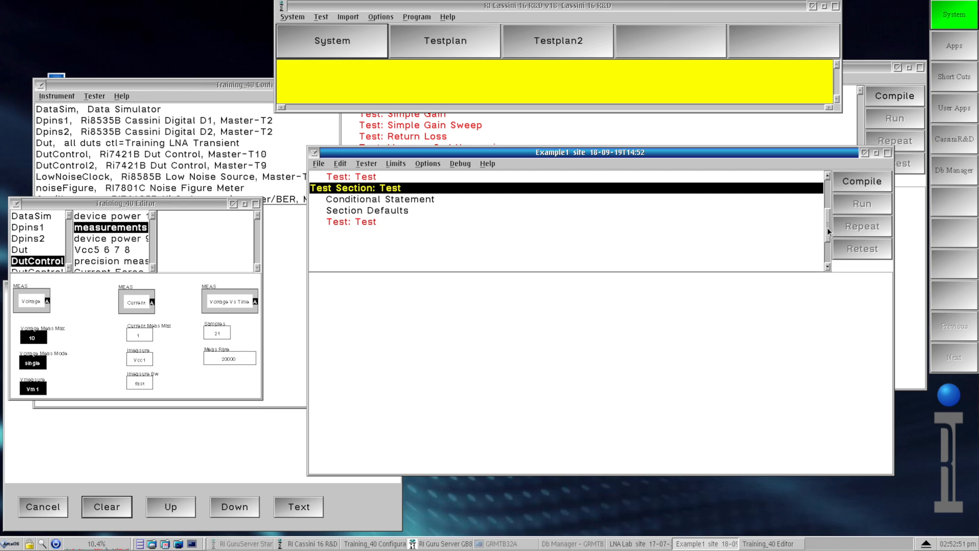
pyautogui.click(390, 221)
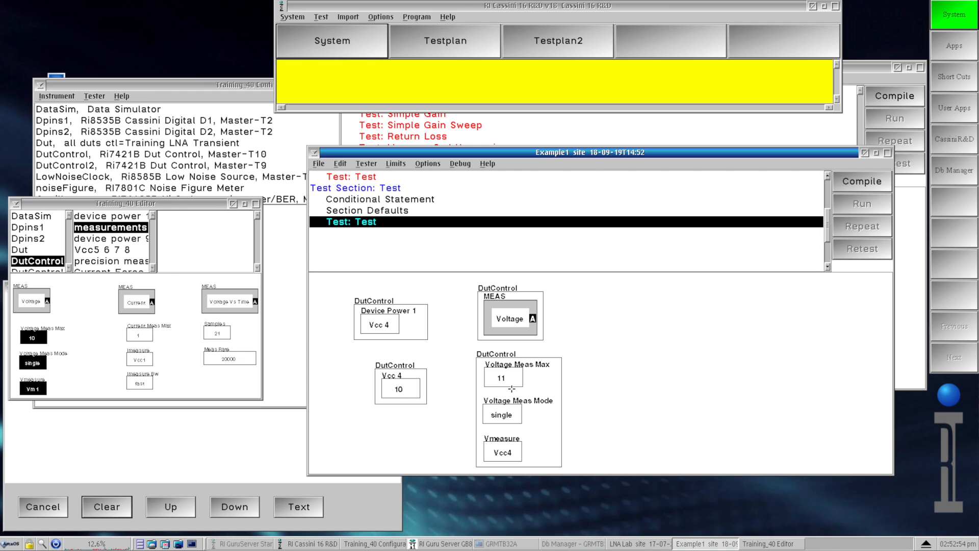
pyautogui.click(509, 449)
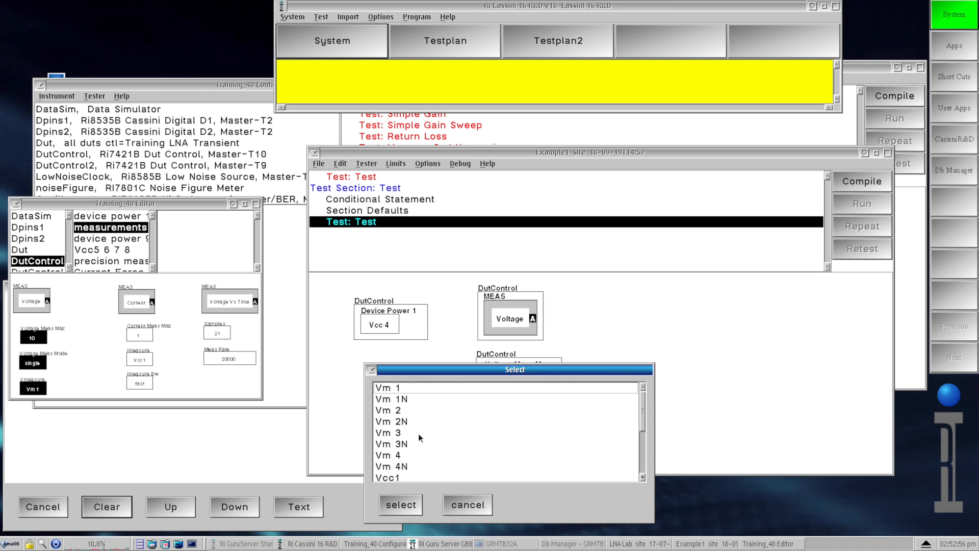
pyautogui.click(409, 477)
pyautogui.click(400, 504)
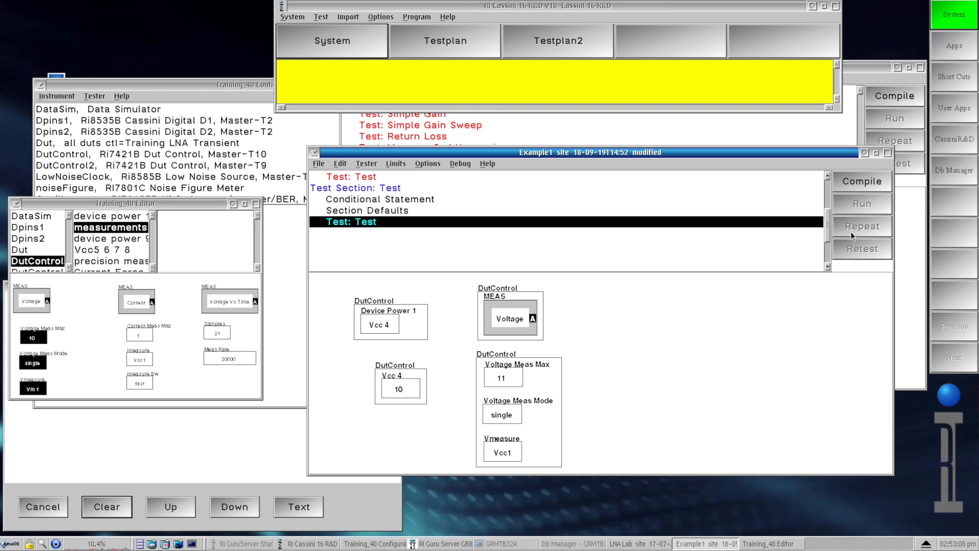
# - Save over the testplan with Version 0.1
pyautogui.moveTo(828, 228); pyautogui.dragTo(827, 191)
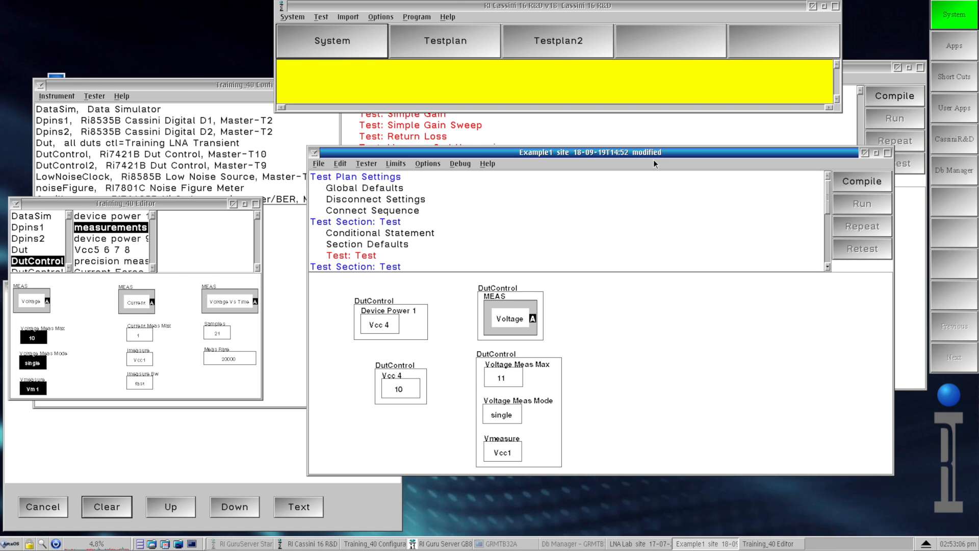
pyautogui.click(316, 163)
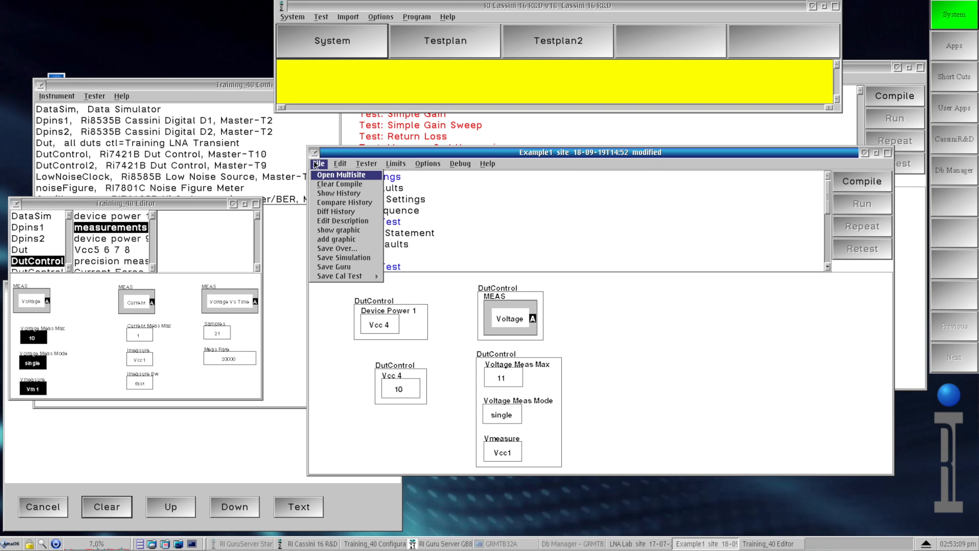
pyautogui.click(331, 266)
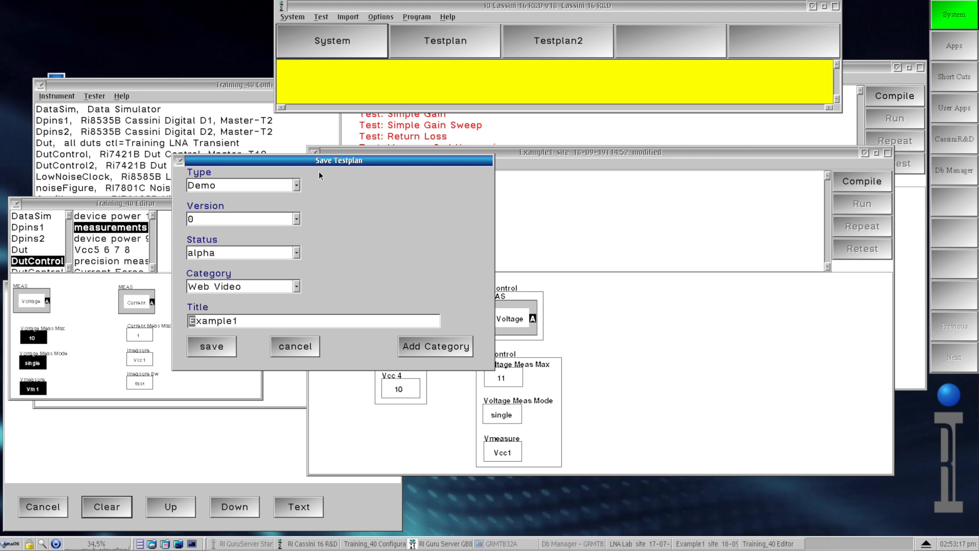
pyautogui.moveTo(321, 163); pyautogui.dragTo(534, 175)
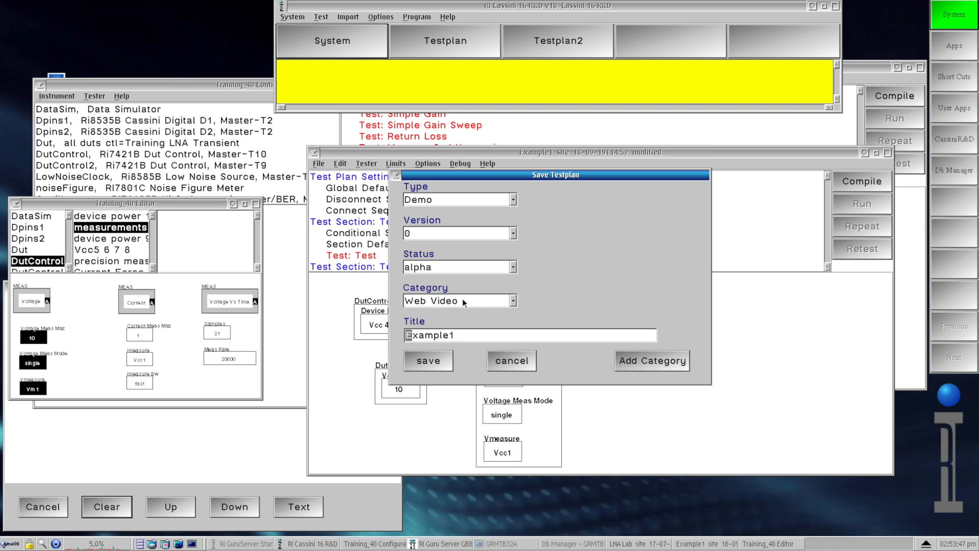
pyautogui.click(463, 334)
pyautogui.click(509, 236)
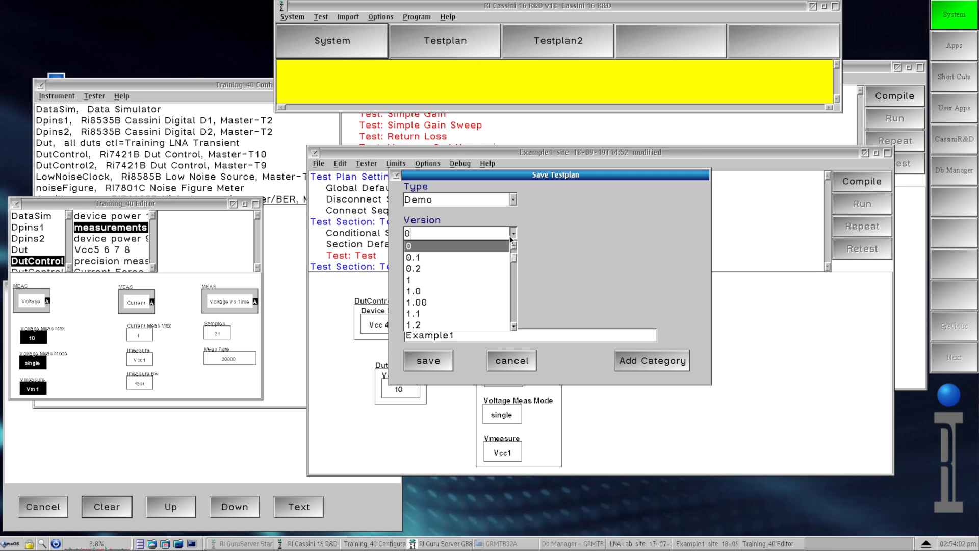
pyautogui.click(442, 256)
pyautogui.click(436, 362)
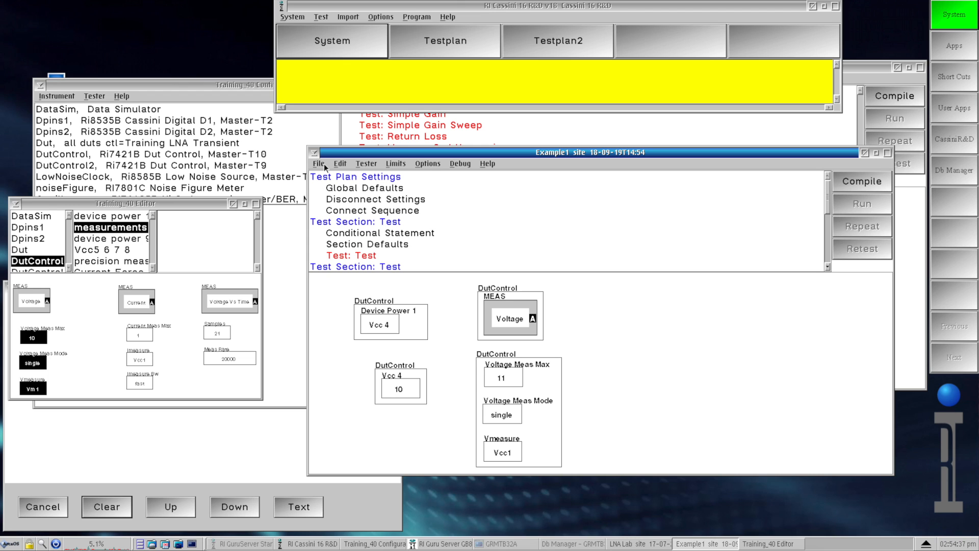
# - Save the testplan as a new testplan titled Example2
pyautogui.click(323, 164)
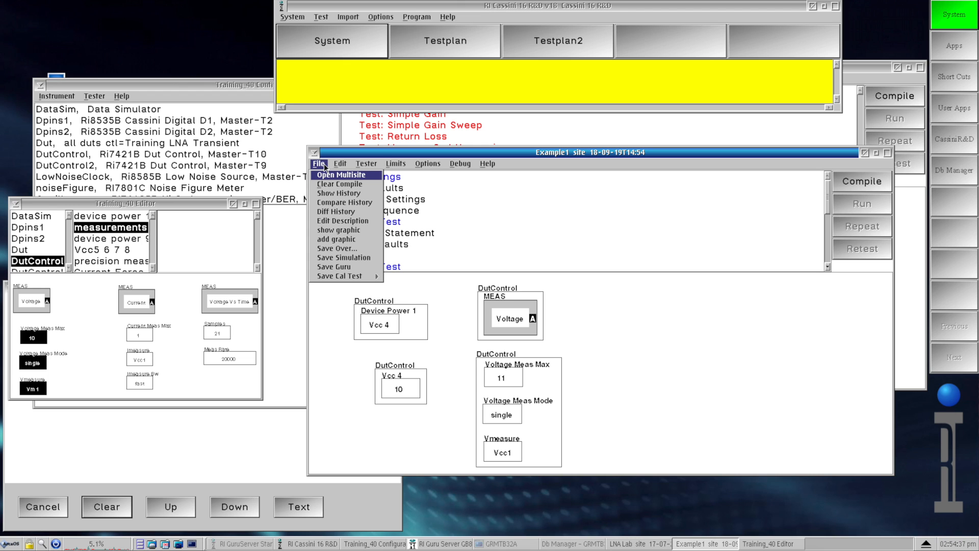
pyautogui.click(361, 266)
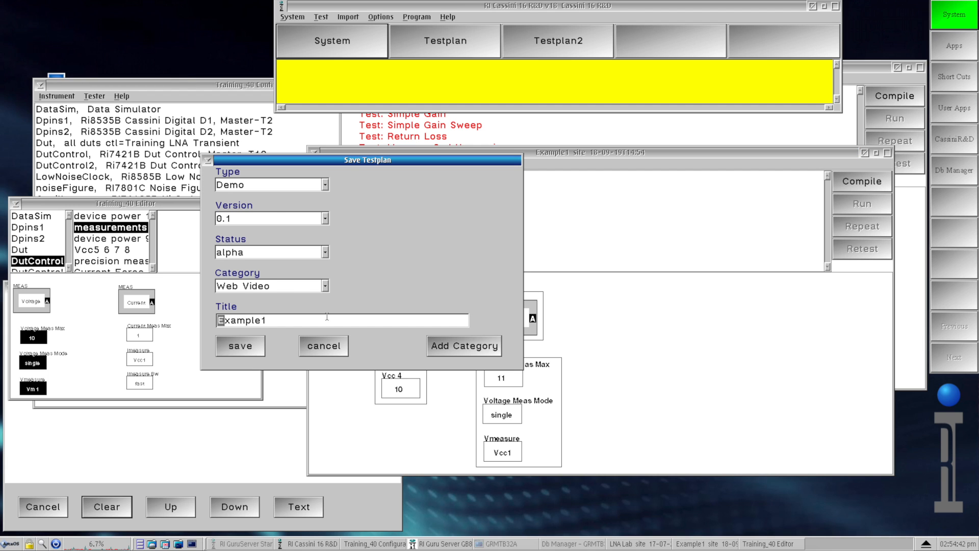
pyautogui.click(301, 322)
pyautogui.write('2')
pyautogui.click(252, 347)
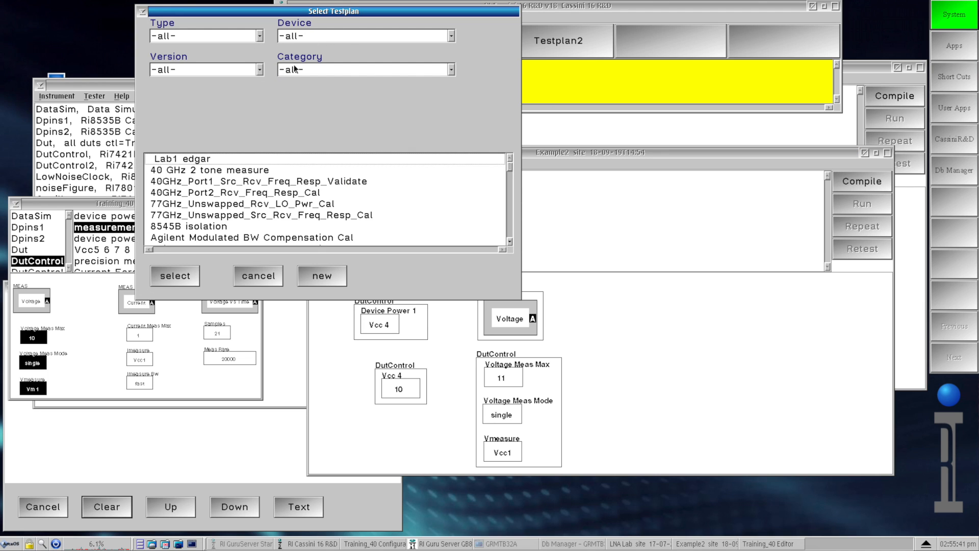
# - Open the Example1 testplan from the Web Video category
pyautogui.click(451, 70)
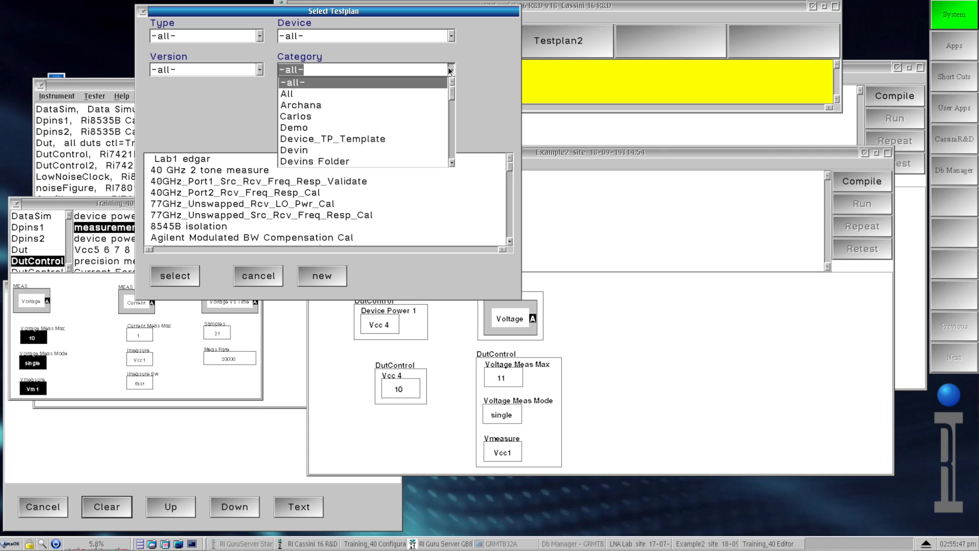
pyautogui.press('w')
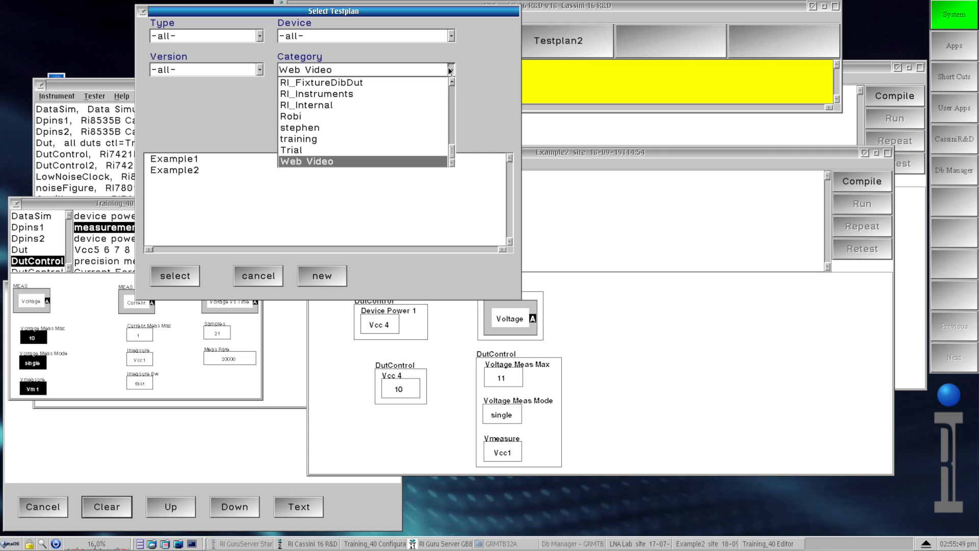
pyautogui.click(318, 161)
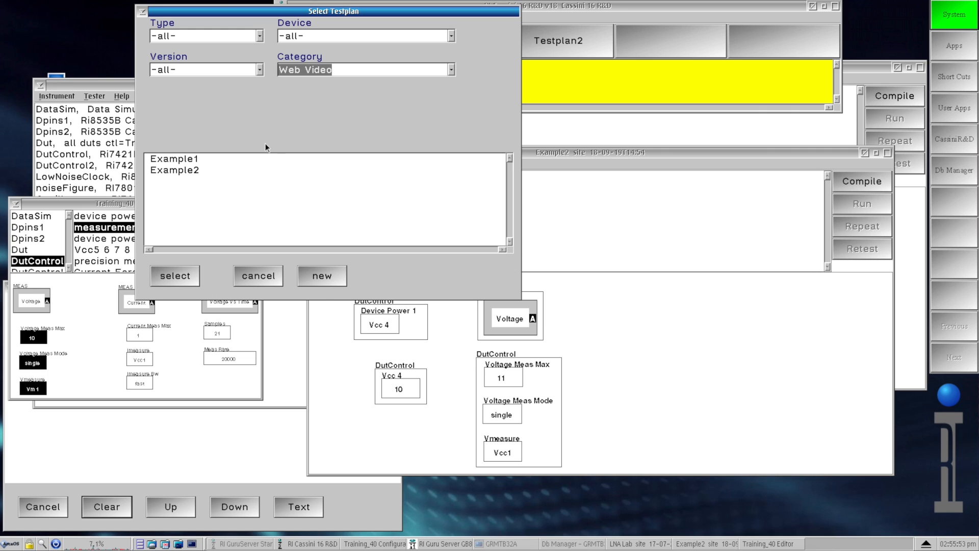
pyautogui.click(207, 160)
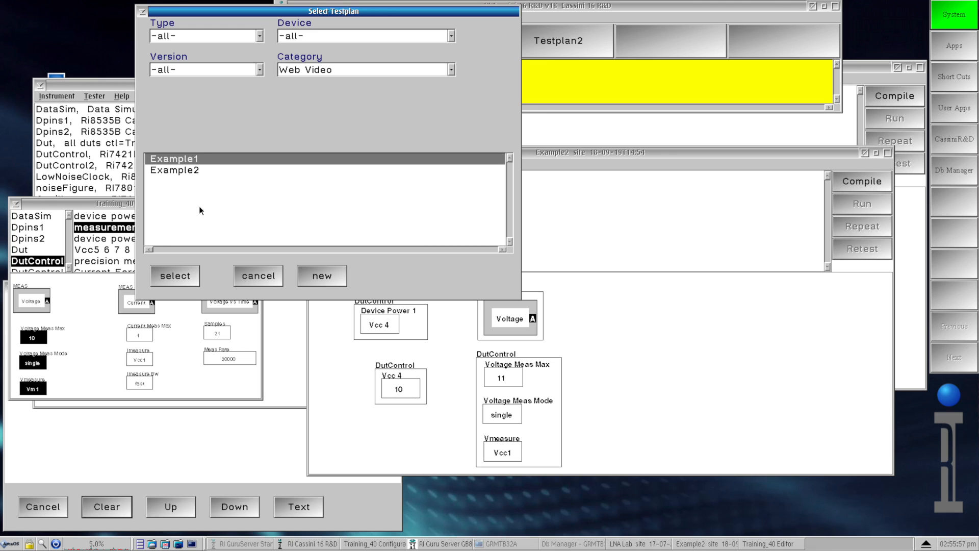
pyautogui.click(188, 273)
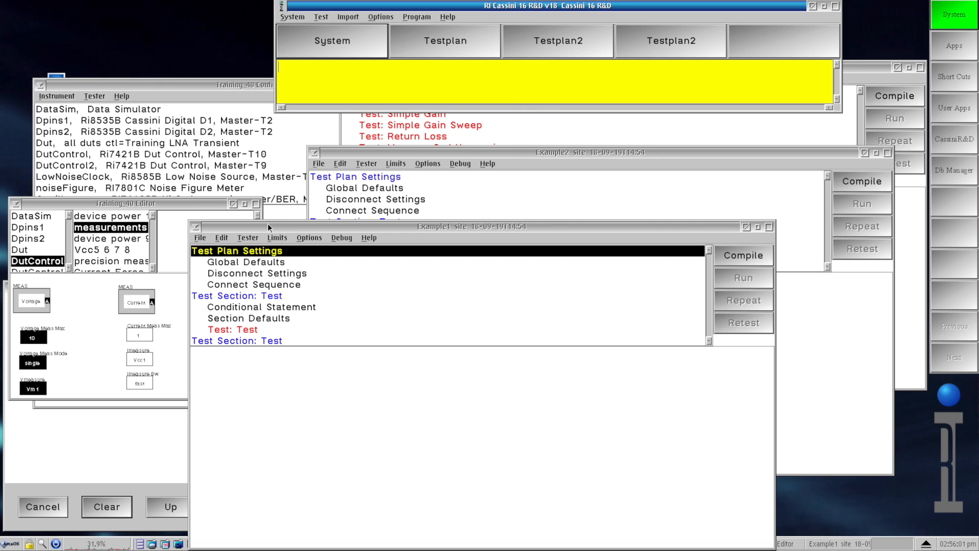
# - Open the 2018-09-19T14:52:28.0000 version of Example1 from its save history
pyautogui.moveTo(291, 225); pyautogui.dragTo(283, 105)
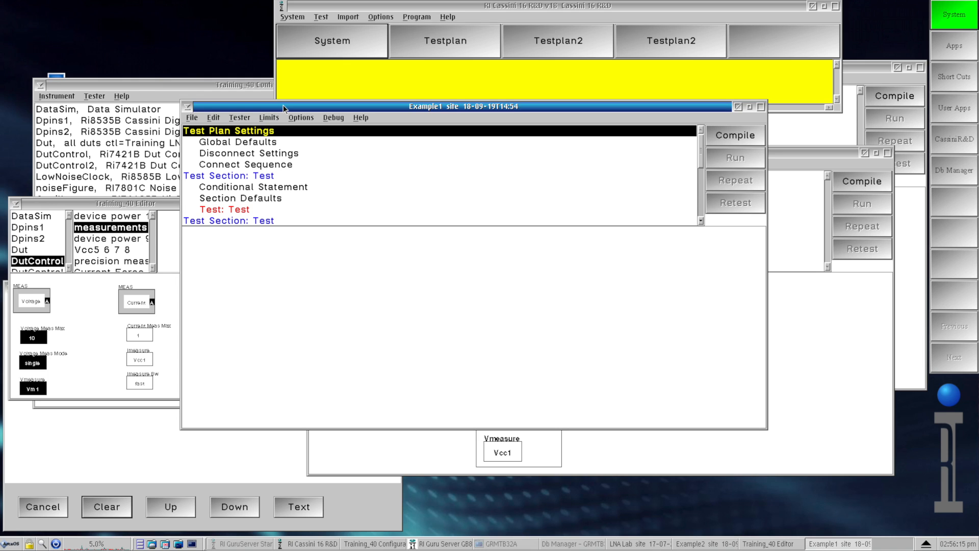
pyautogui.click(193, 117)
pyautogui.click(195, 119)
pyautogui.moveTo(337, 108); pyautogui.dragTo(369, 96)
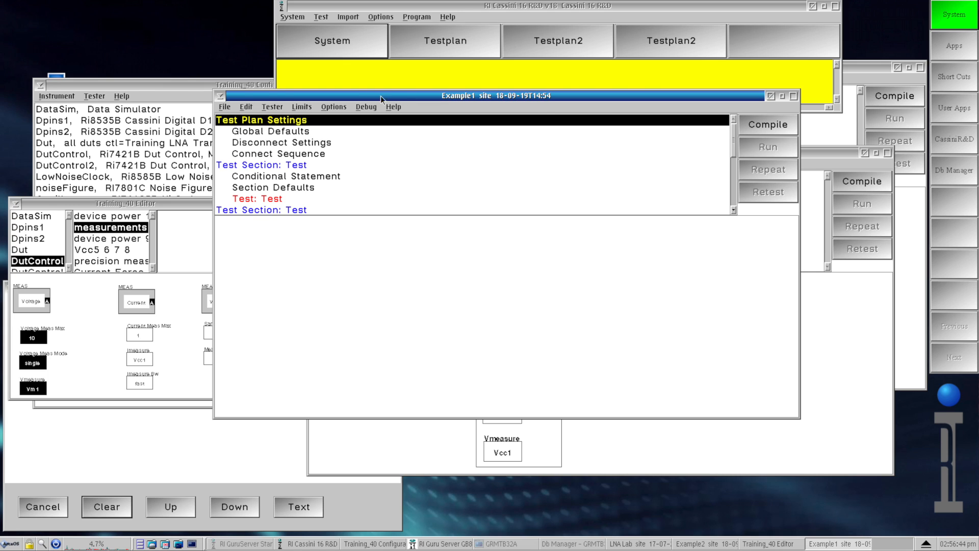
pyautogui.click(224, 107)
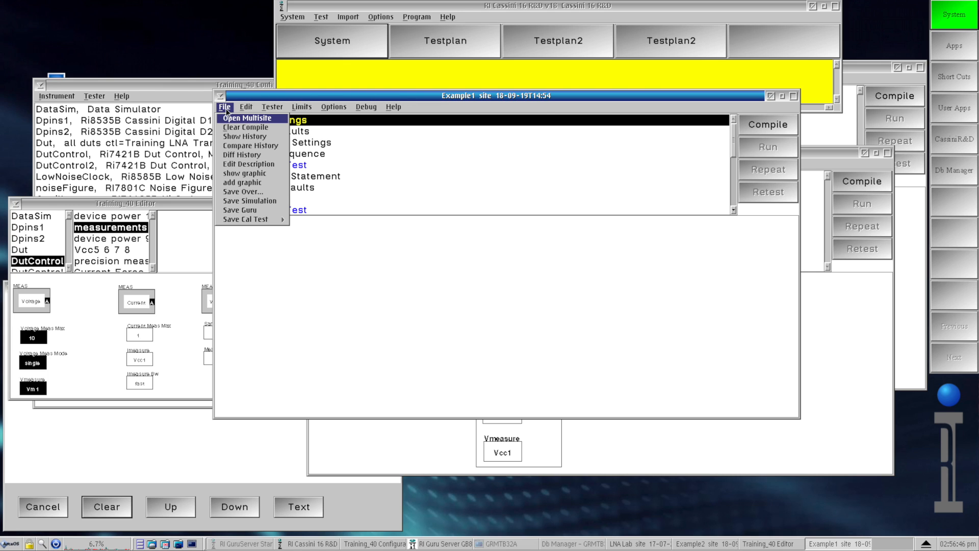
pyautogui.click(242, 138)
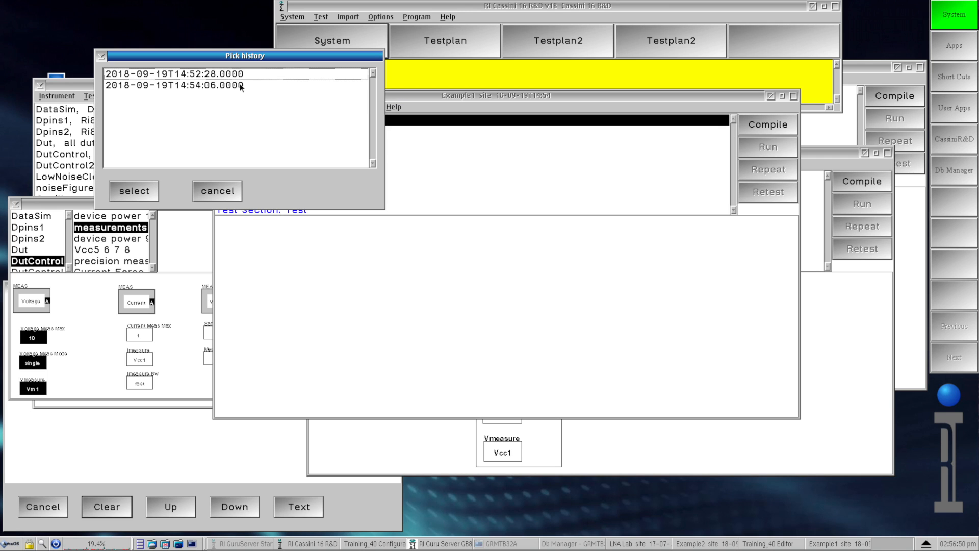
pyautogui.moveTo(215, 54); pyautogui.dragTo(183, 19)
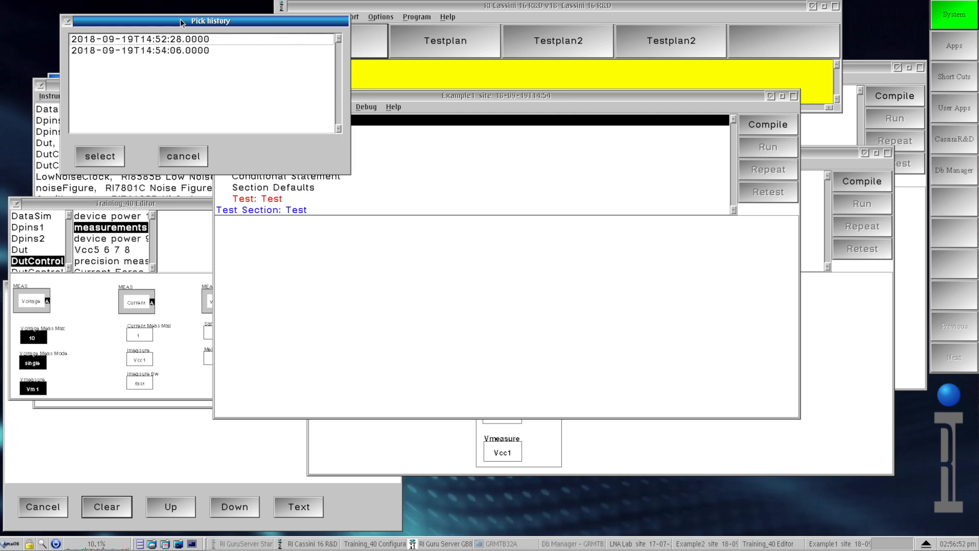
pyautogui.click(161, 39)
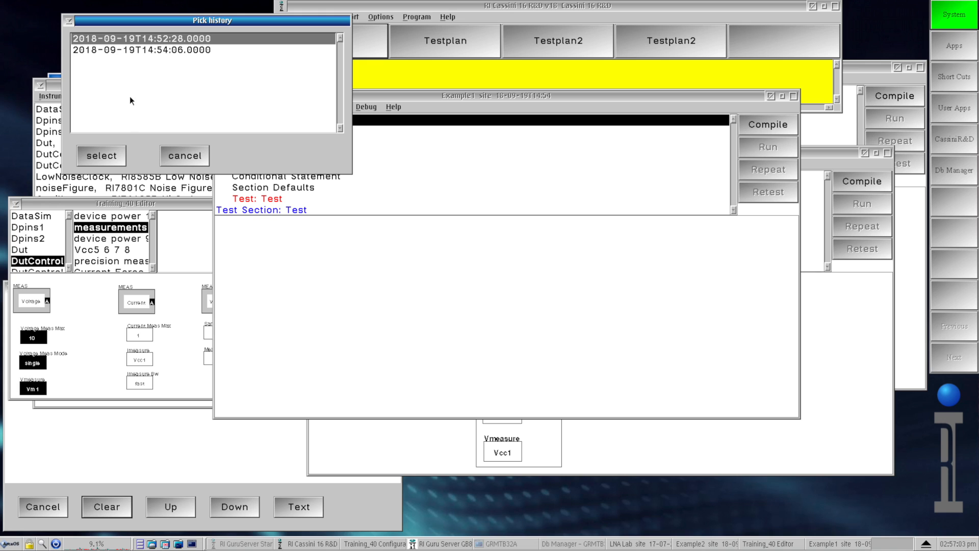
pyautogui.click(106, 156)
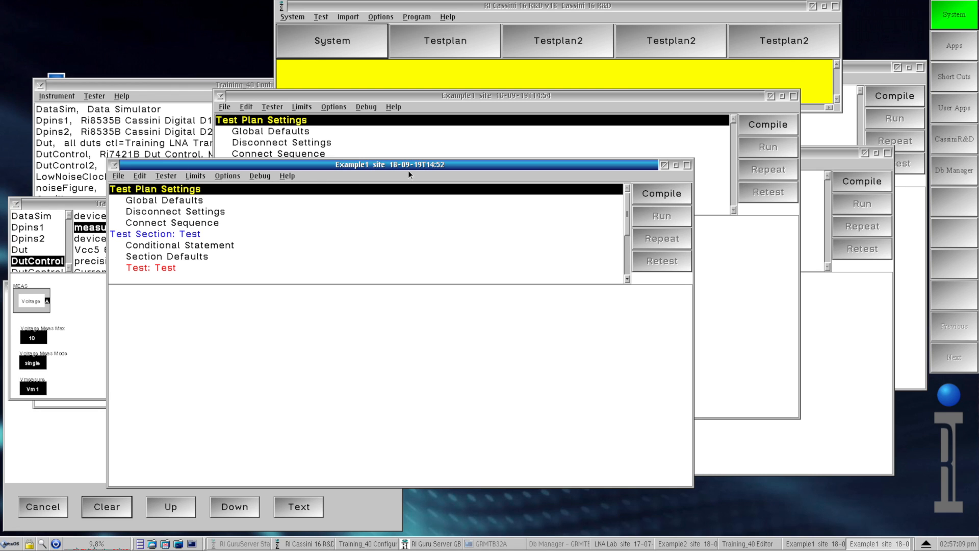
# - Close the historical Example1 version window and the current Example1 testplan window
pyautogui.moveTo(409, 164); pyautogui.dragTo(408, 164)
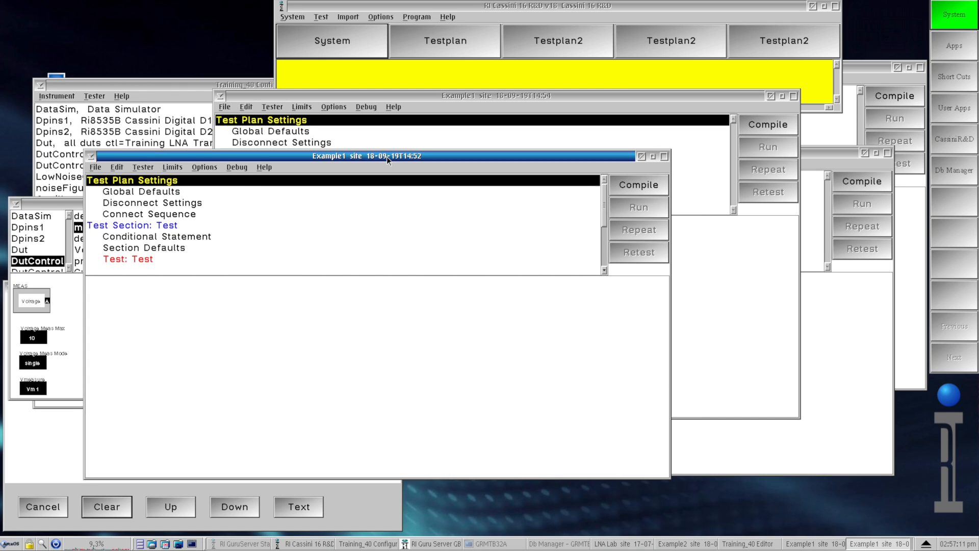
pyautogui.moveTo(386, 156); pyautogui.dragTo(384, 154)
pyautogui.moveTo(524, 96); pyautogui.dragTo(623, 56)
pyautogui.click(316, 156)
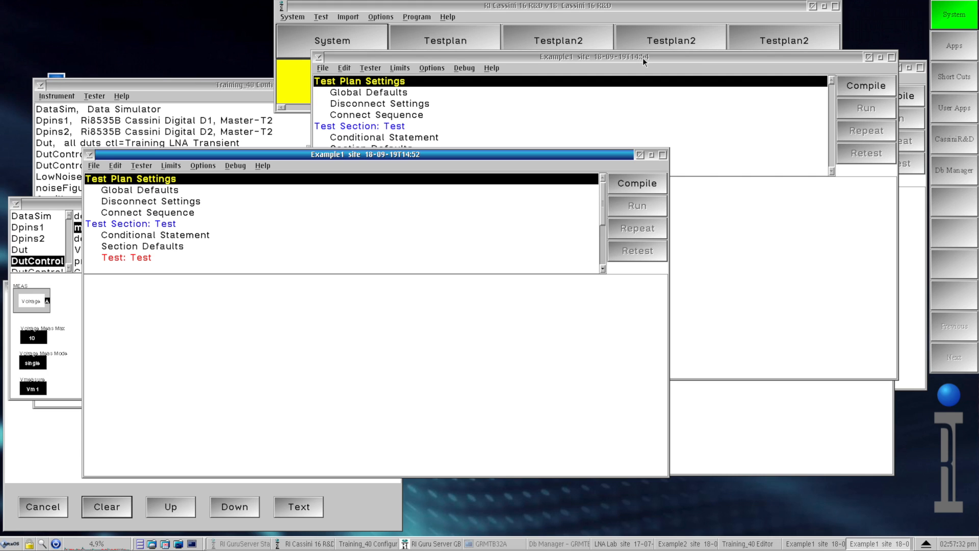
pyautogui.click(638, 155)
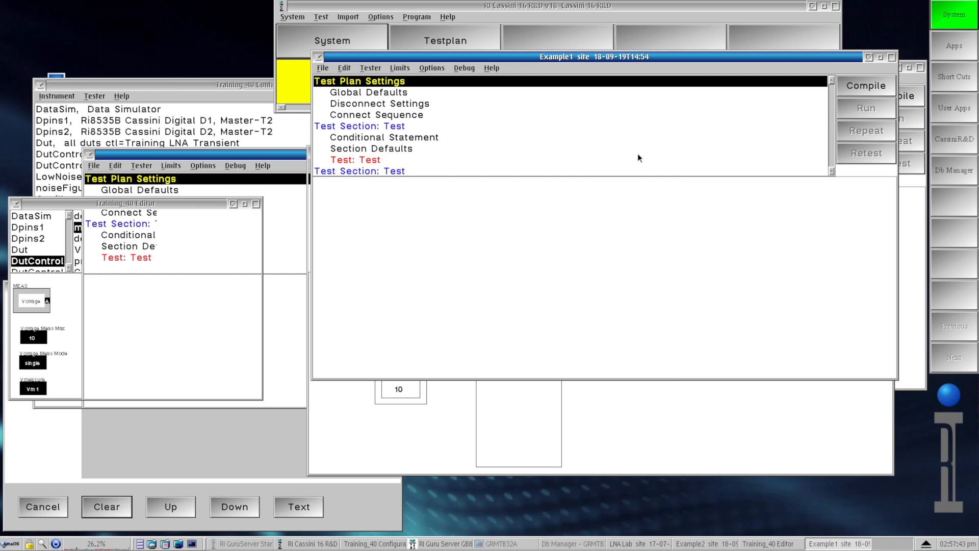
pyautogui.click(867, 56)
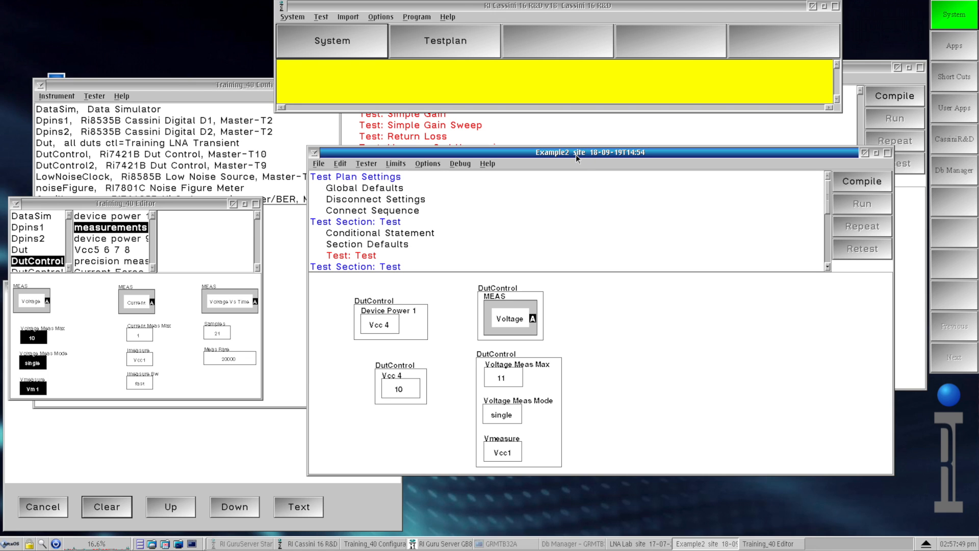
# - View the save history of Example2 without picking a version, and close the Example2 window
pyautogui.moveTo(576, 155); pyautogui.dragTo(559, 127)
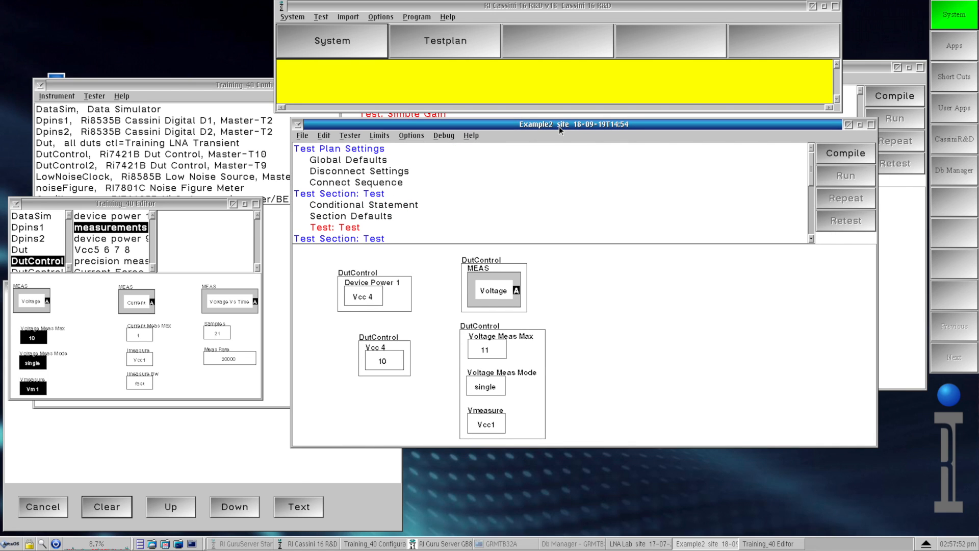
pyautogui.click(303, 136)
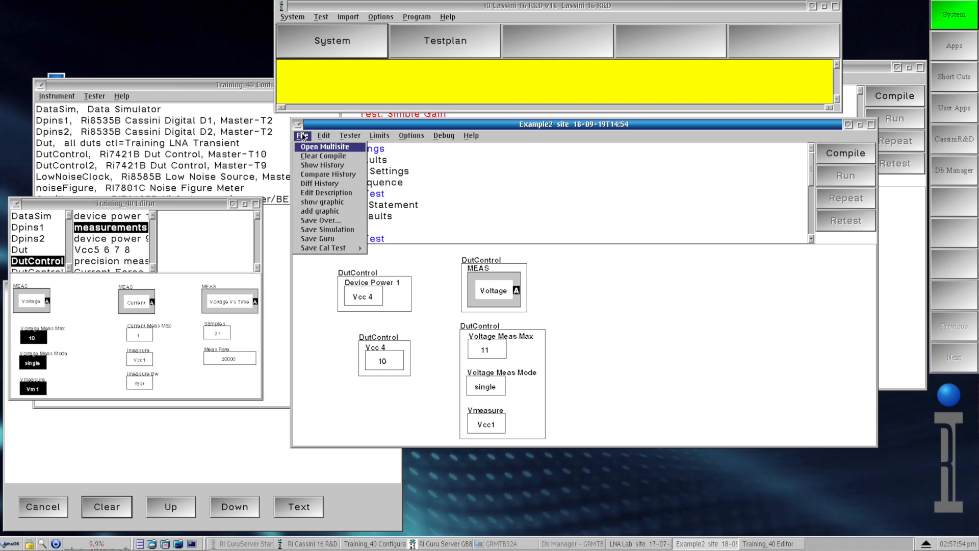
pyautogui.click(320, 165)
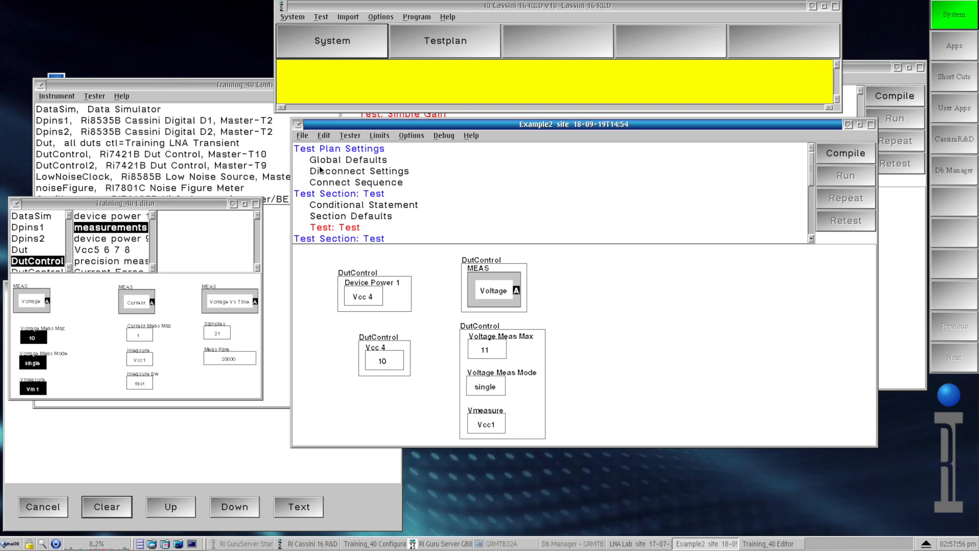
pyautogui.click(308, 105)
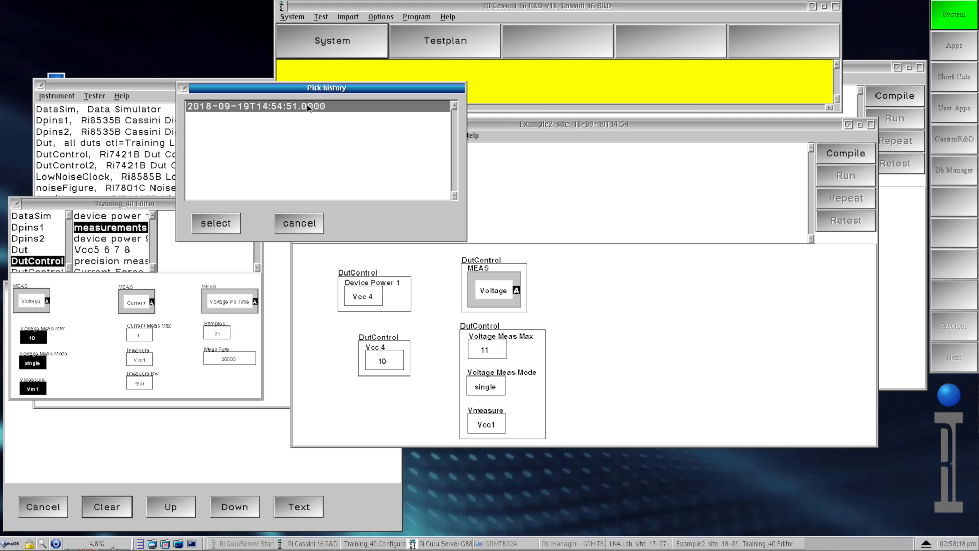
pyautogui.click(312, 222)
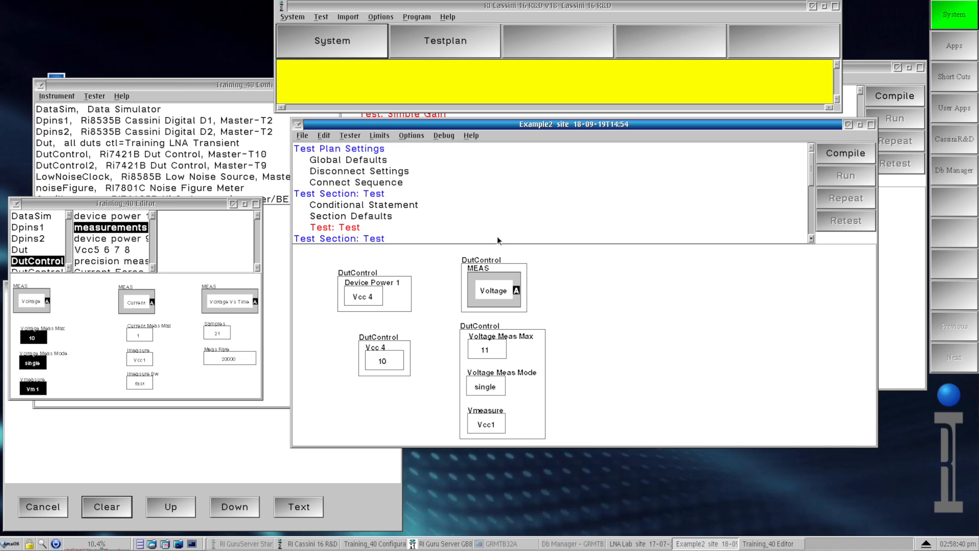
pyautogui.click(847, 124)
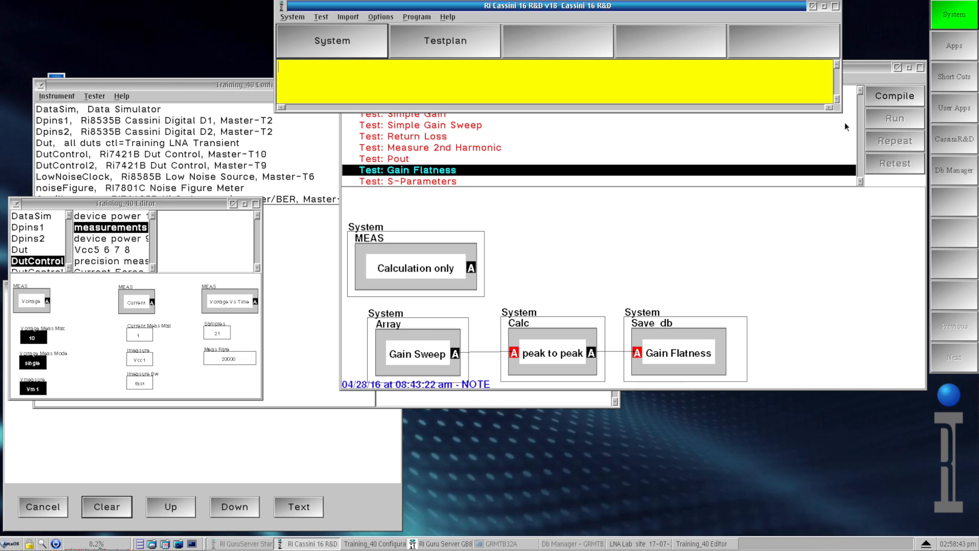
# - Bring up the LNA Lab testplan and view its save history without picking a version
pyautogui.click(857, 65)
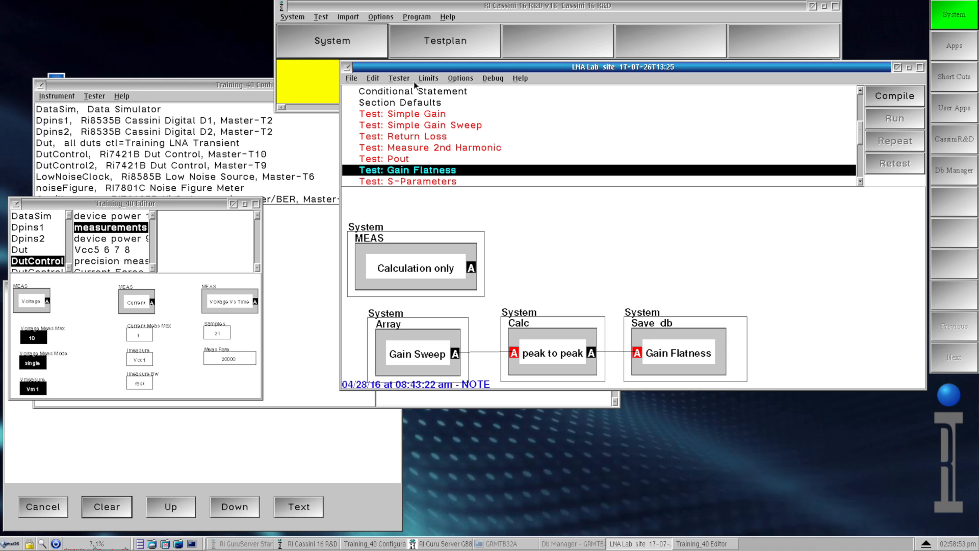
pyautogui.click(356, 78)
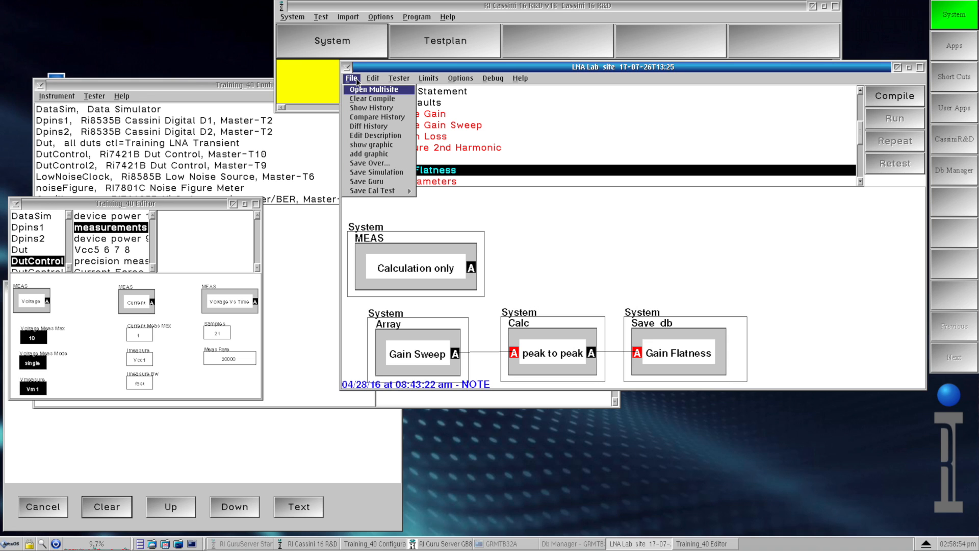
pyautogui.click(369, 108)
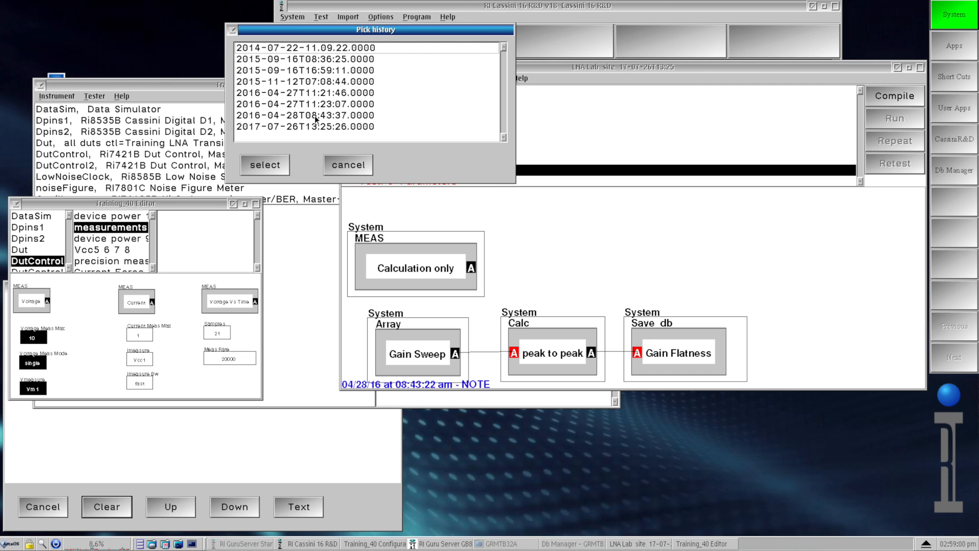
pyautogui.click(351, 165)
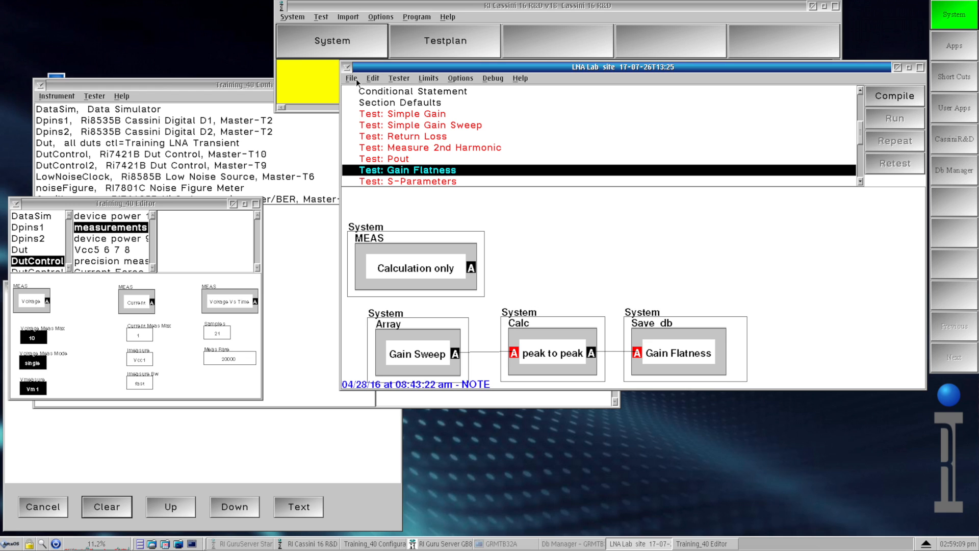
# - Compare the LNA Lab testplan with its 2015-09-16T16:59:11.0000 version from history
pyautogui.click(351, 78)
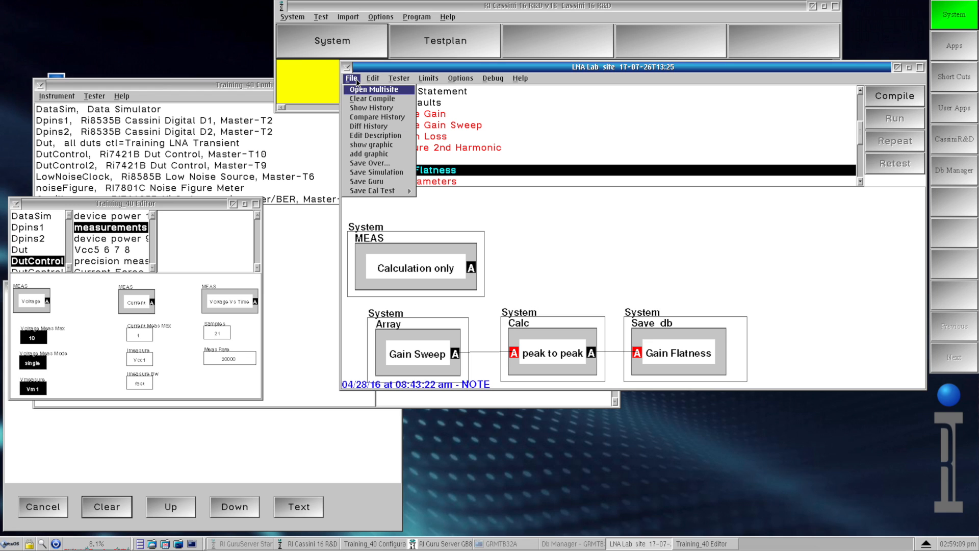
pyautogui.click(372, 116)
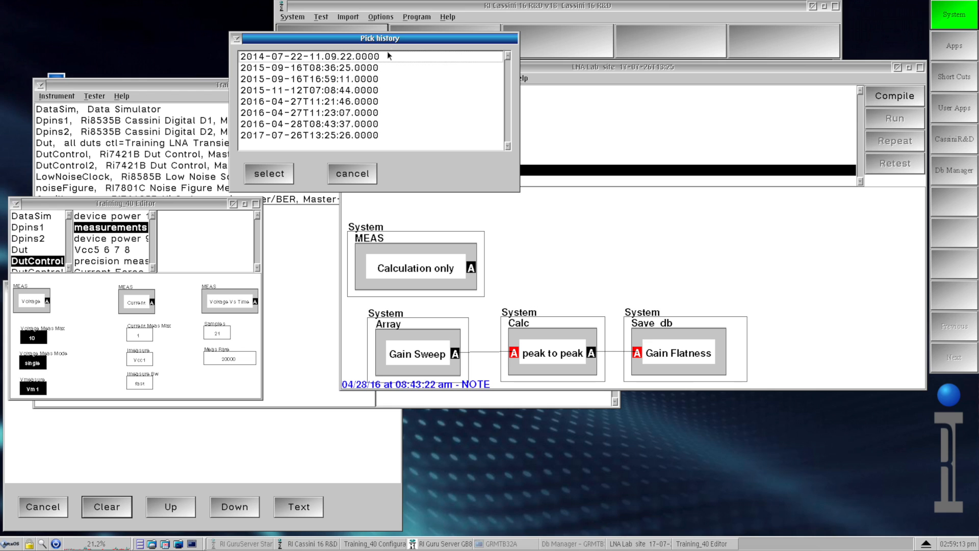
pyautogui.moveTo(405, 39); pyautogui.dragTo(272, 34)
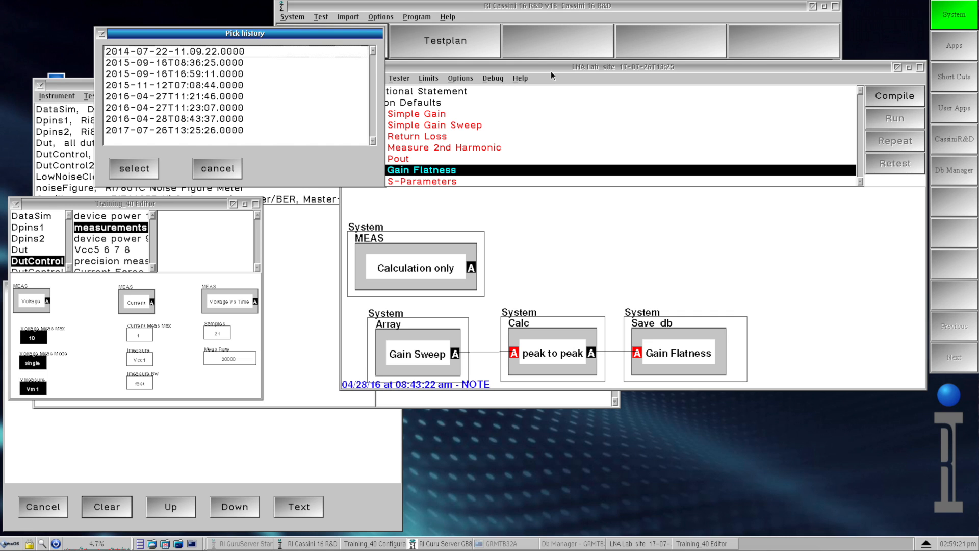
pyautogui.click(225, 74)
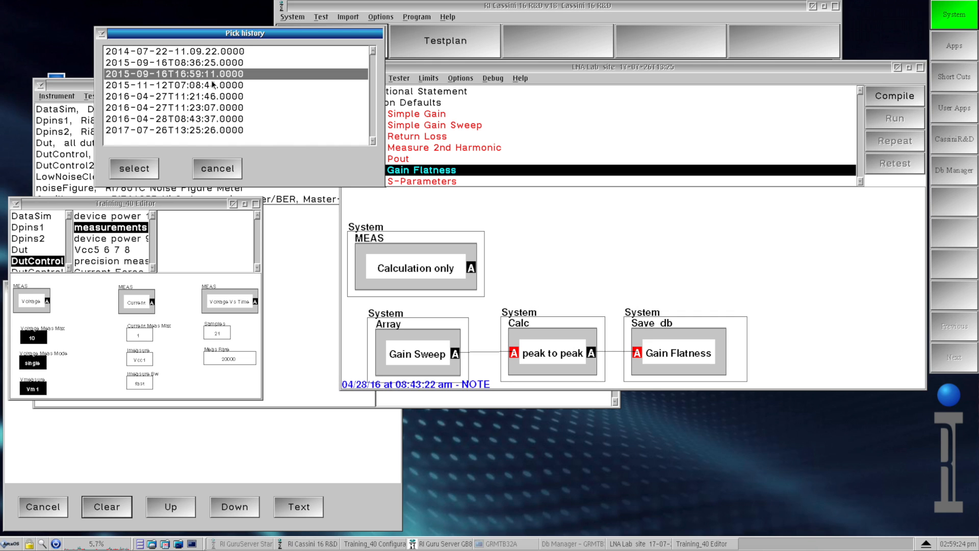
pyautogui.click(142, 168)
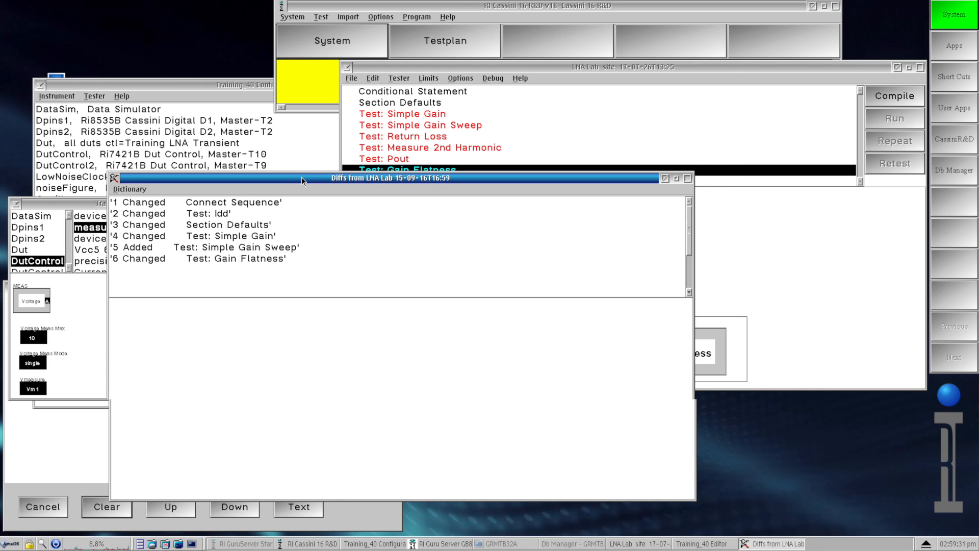
pyautogui.moveTo(301, 177); pyautogui.dragTo(240, 190)
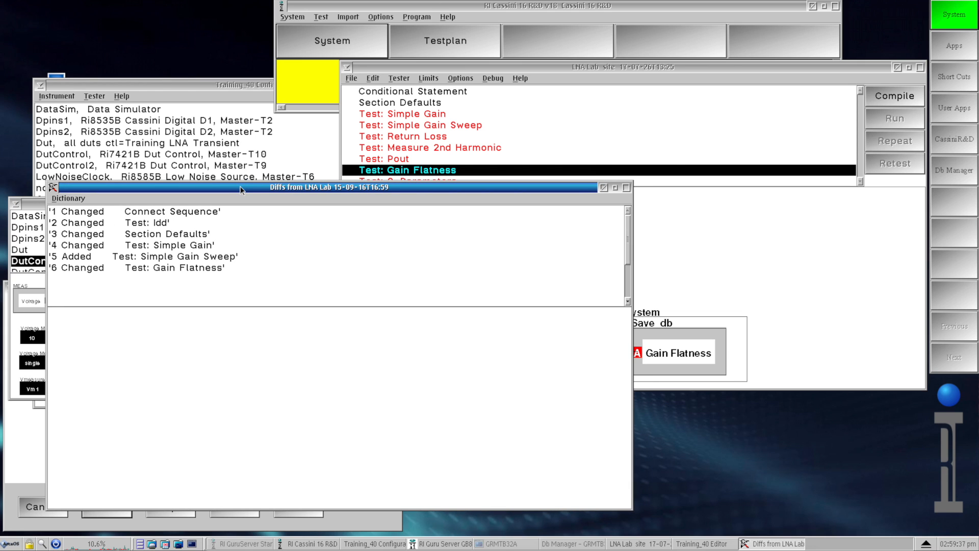
# - Arrange the LNA Lab testplan and the differences window side by side, and inspect the Connect Sequence difference
pyautogui.moveTo(583, 67); pyautogui.dragTo(624, 33)
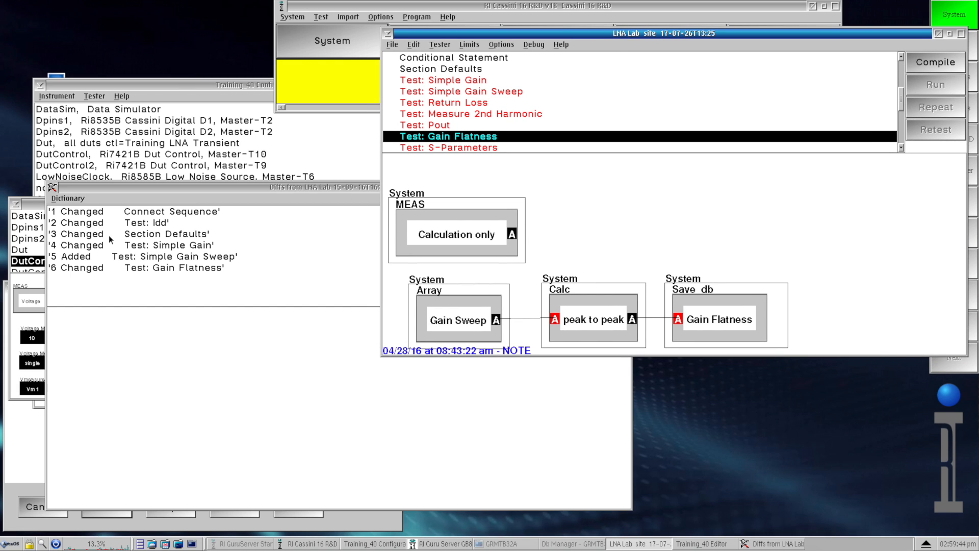
pyautogui.moveTo(139, 188); pyautogui.dragTo(110, 206)
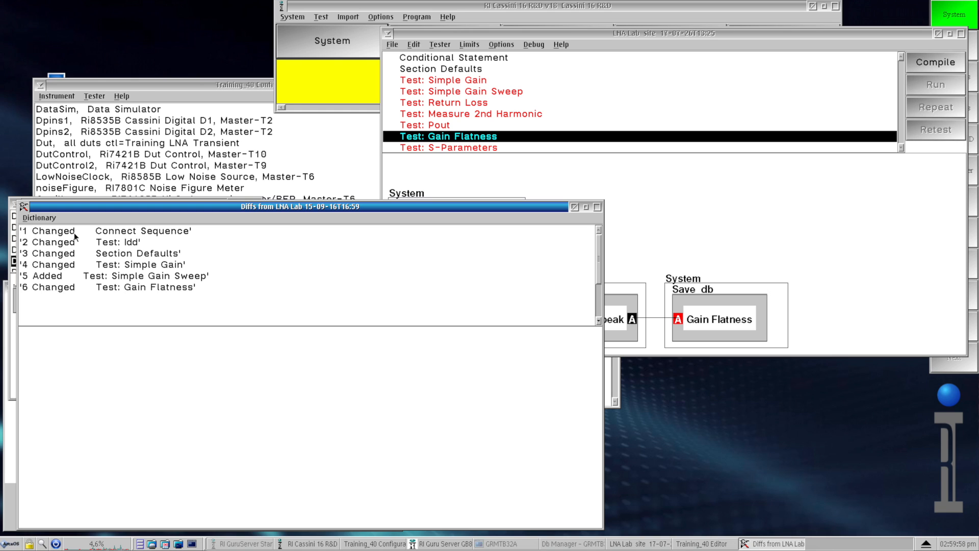
pyautogui.click(92, 228)
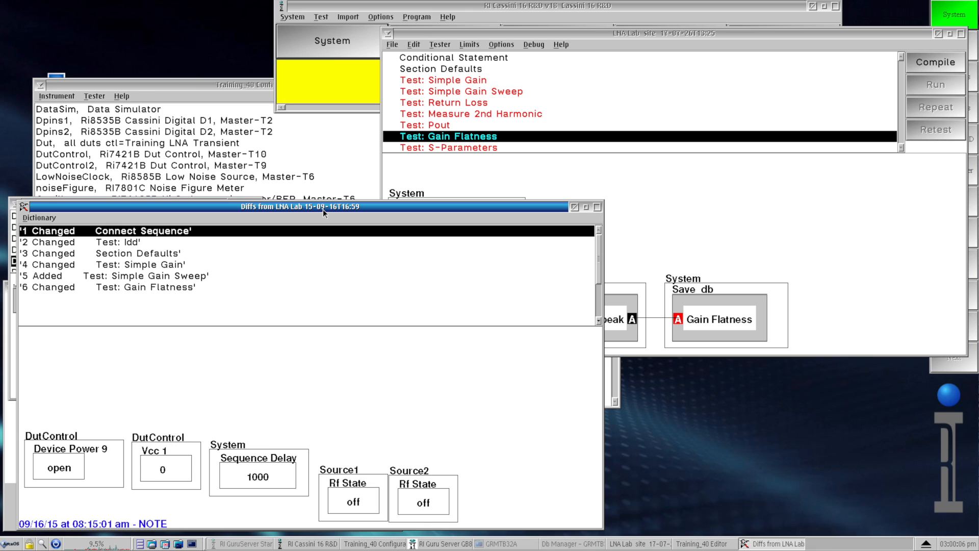
# - Open the Connect Sequence in the current LNA Lab testplan to compare it with the historical version
pyautogui.click(663, 31)
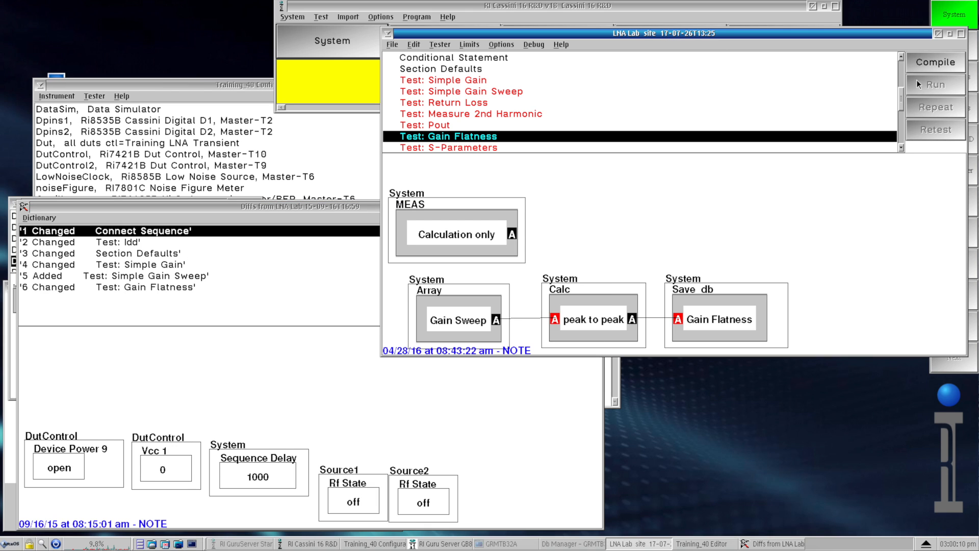
pyautogui.click(901, 66)
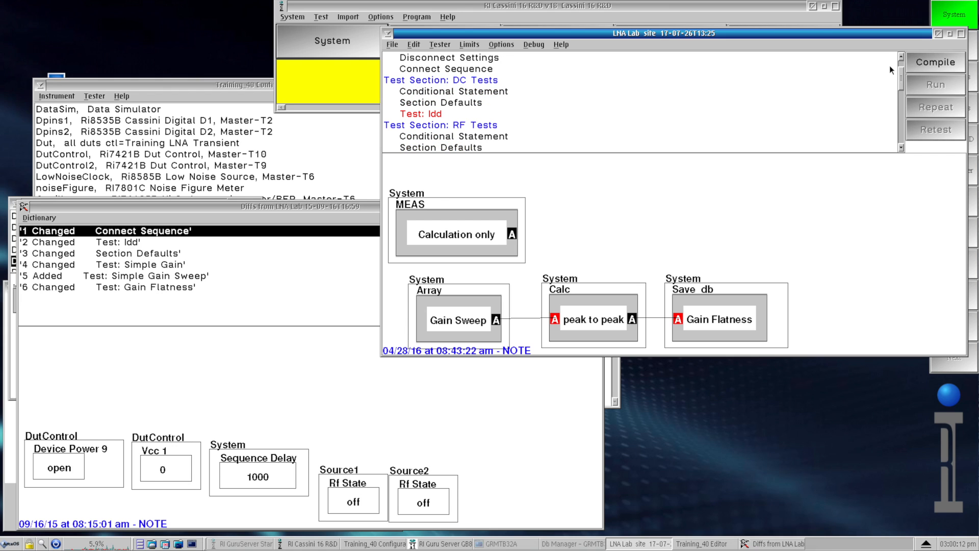
pyautogui.scroll(2, 897, 62)
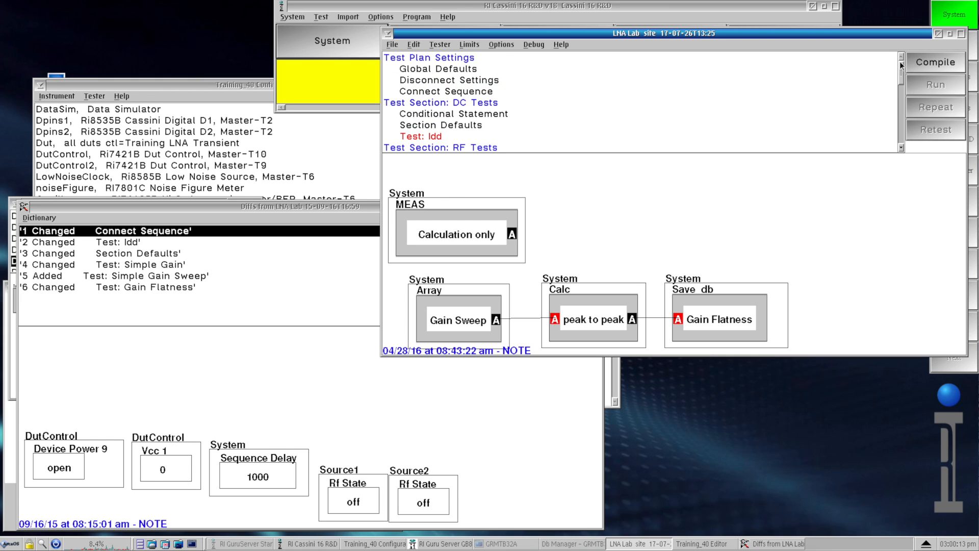
pyautogui.click(428, 92)
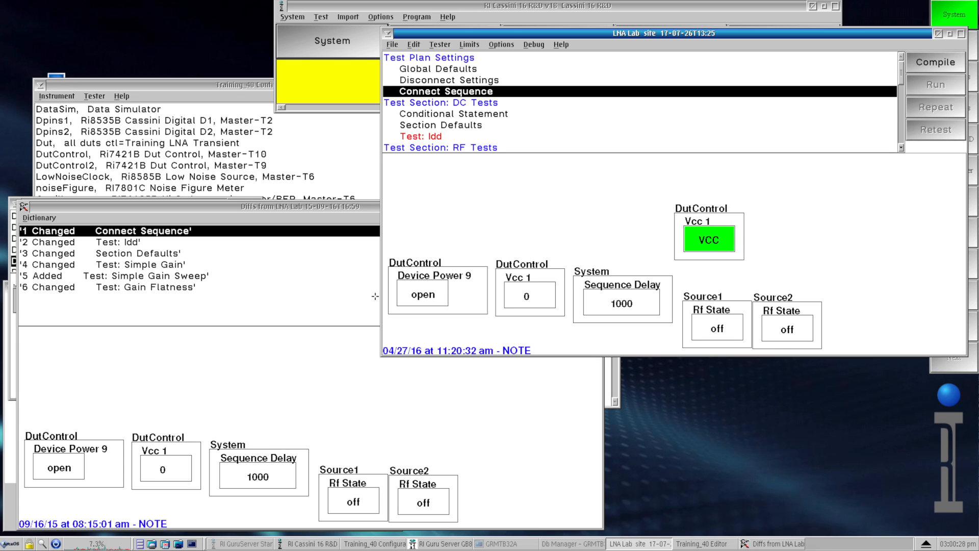
# - Inspect the Gain Flatness difference and compare it with the Gain Flatness test in the current testplan
pyautogui.click(162, 289)
pyautogui.click(164, 286)
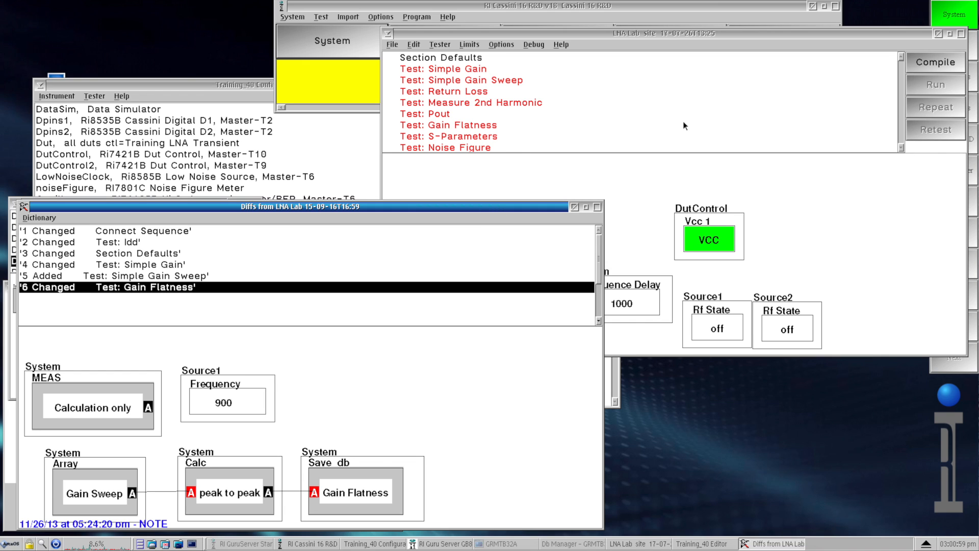
pyautogui.click(901, 147)
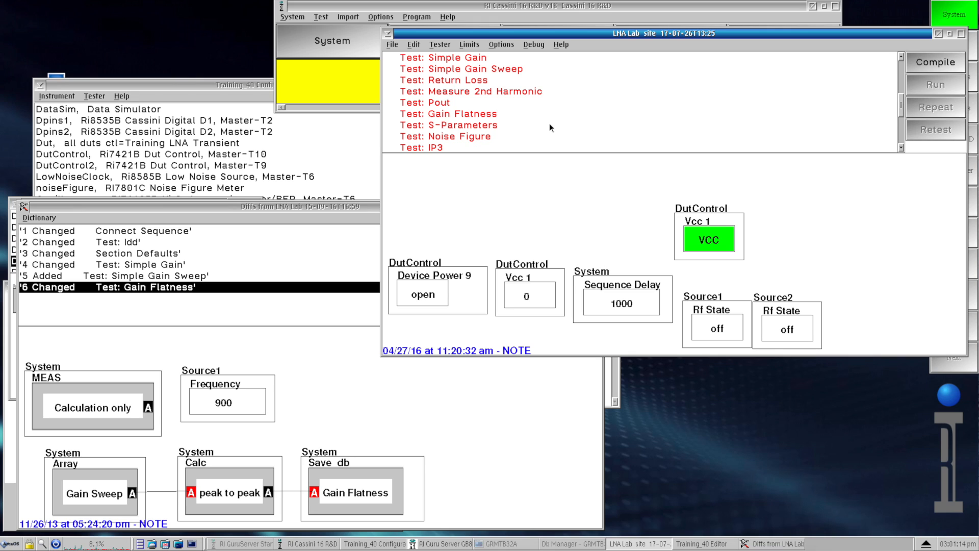
pyautogui.click(525, 114)
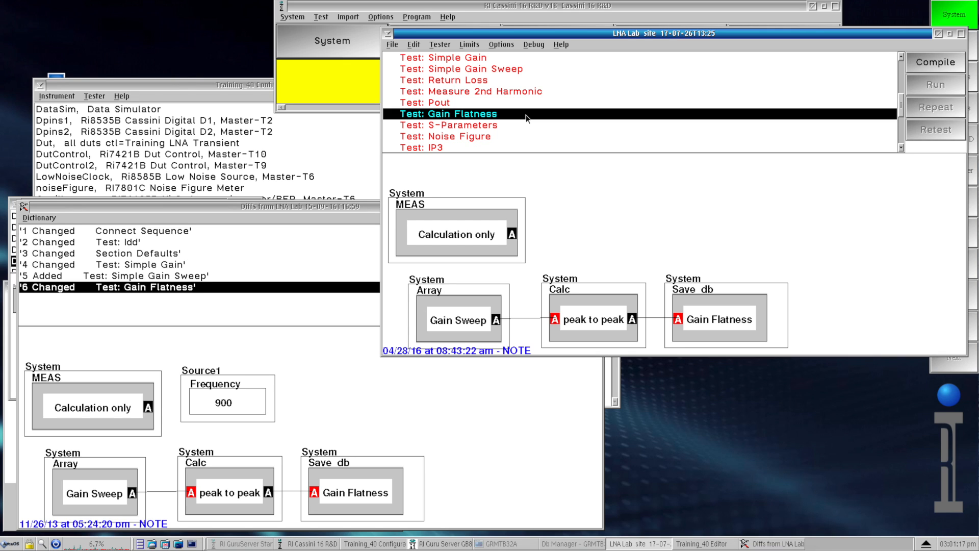